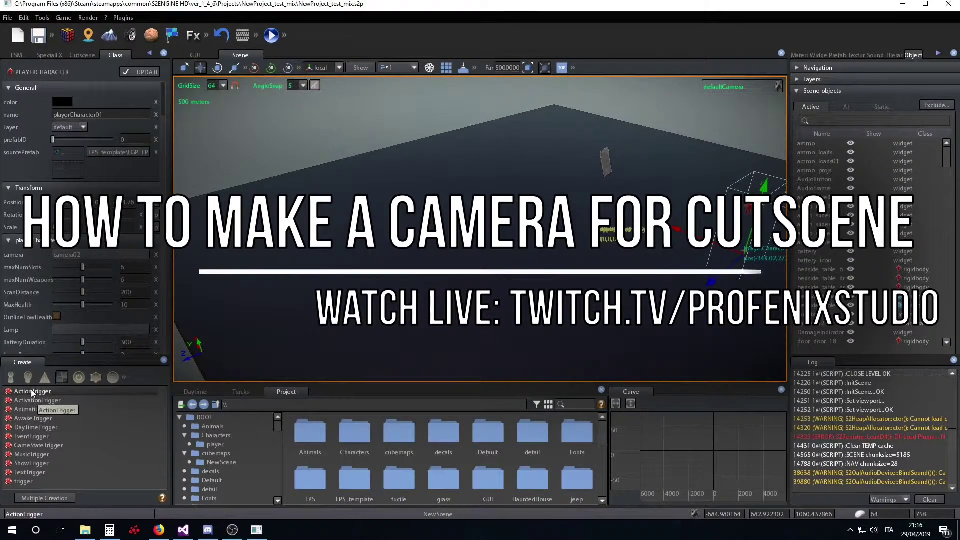
Place a new AI BoxVolume in the scene and set its scale to 300
{"action": "left_click", "coordinate": [98, 376]}
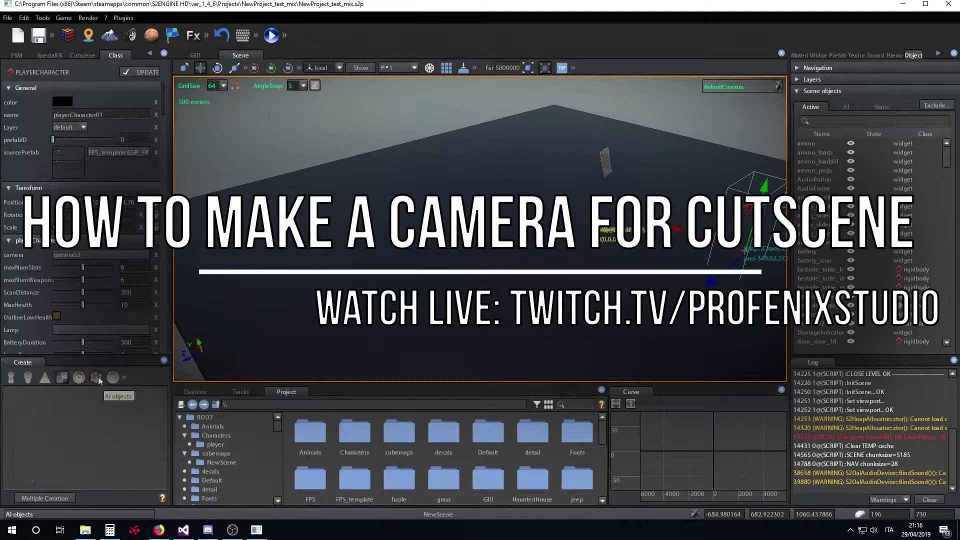
{"action": "left_click", "coordinate": [28, 391]}
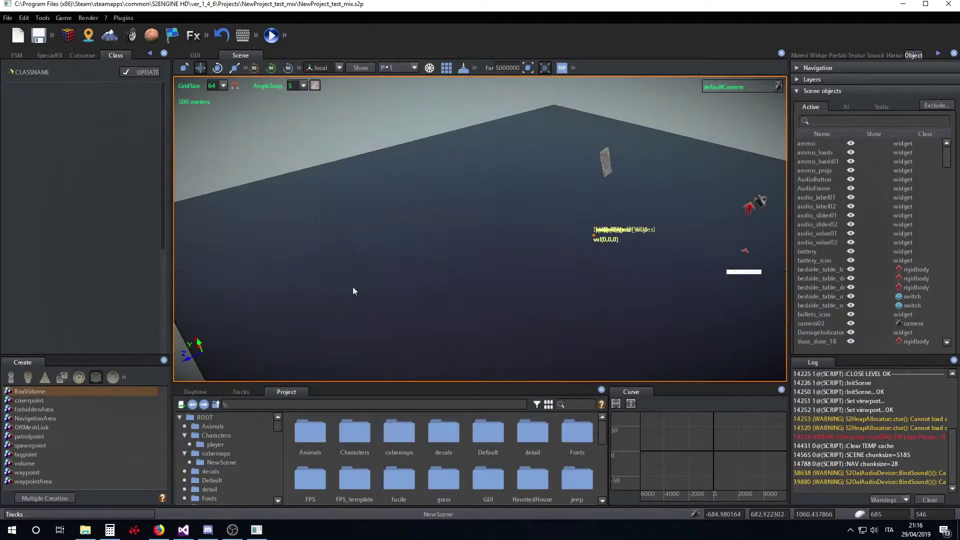
{"action": "left_click", "coordinate": [342, 279]}
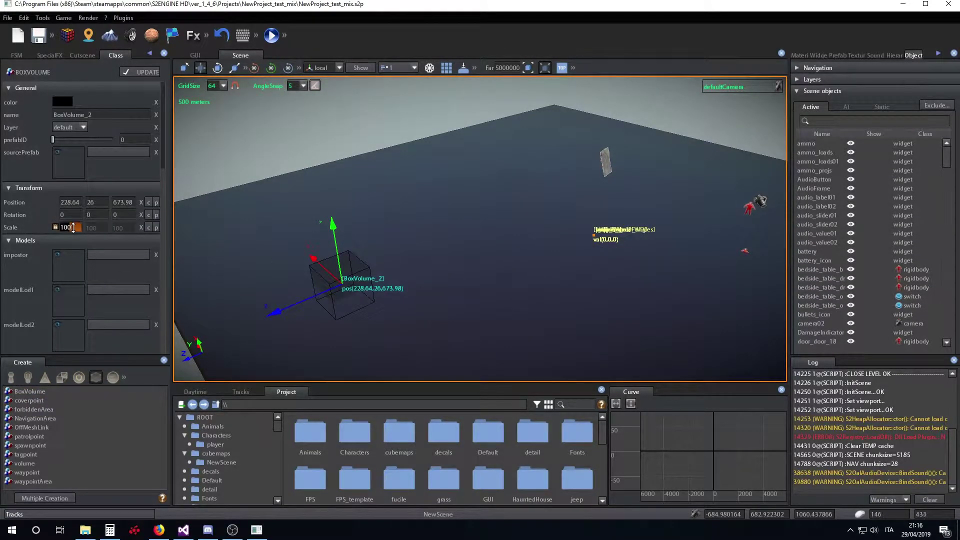
{"action": "type", "text": "300"}
{"action": "key", "text": "Return"}
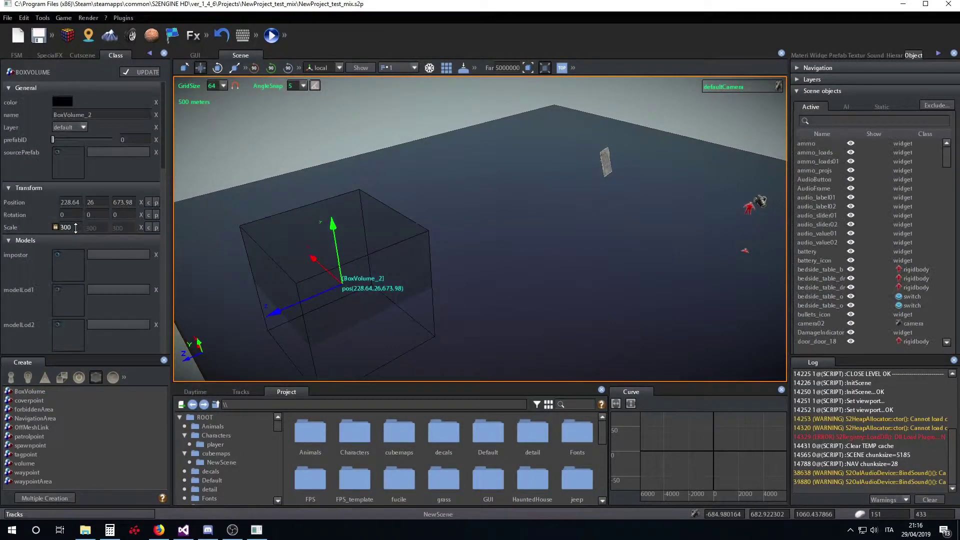
Raise the box volume above the floor and tint it pure red
{"action": "mouse_move", "coordinate": [302, 295]}
{"action": "left_mouse_down"}
{"action": "mouse_move", "coordinate": [429, 216]}
{"action": "mouse_move", "coordinate": [430, 150]}
{"action": "left_mouse_up"}
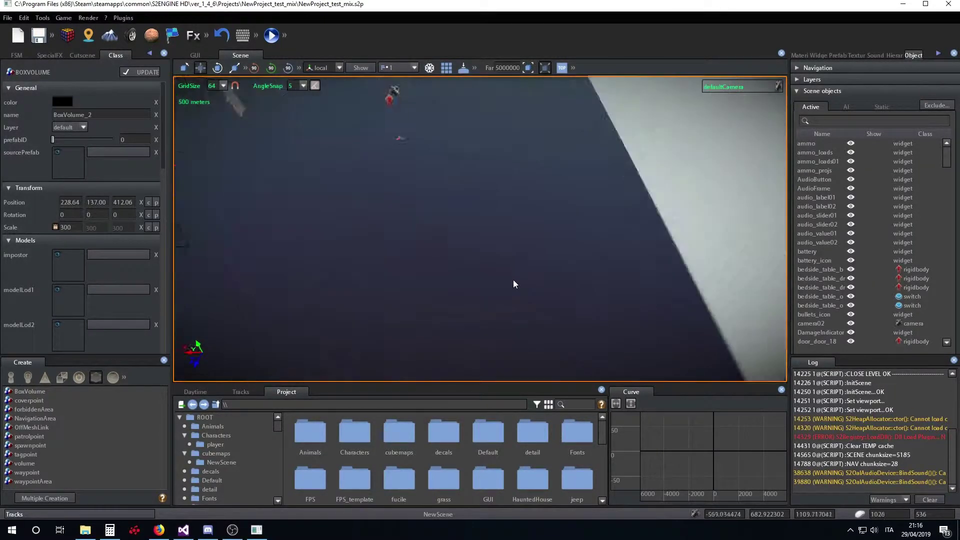
{"action": "right_click_drag", "start_coordinate": [513, 284], "coordinate": [515, 272]}
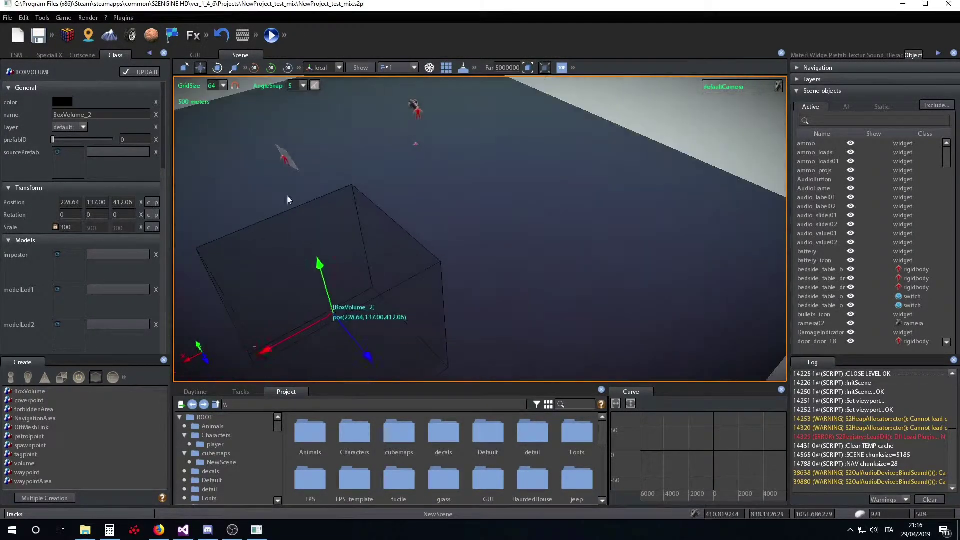
{"action": "left_click", "coordinate": [62, 101]}
{"action": "left_click_drag", "start_coordinate": [437, 242], "coordinate": [463, 206]}
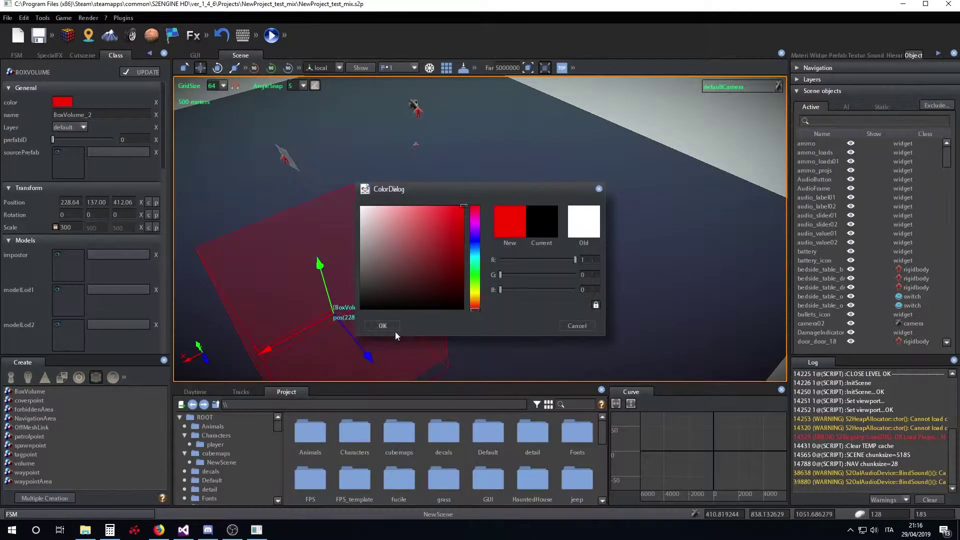
{"action": "left_click", "coordinate": [382, 326]}
{"action": "mouse_move", "coordinate": [382, 322]}
{"action": "right_mouse_down"}
{"action": "mouse_move", "coordinate": [503, 255]}
{"action": "mouse_move", "coordinate": [455, 263]}
{"action": "mouse_move", "coordinate": [487, 281]}
{"action": "mouse_move", "coordinate": [373, 268]}
{"action": "mouse_move", "coordinate": [412, 292]}
{"action": "right_mouse_up"}
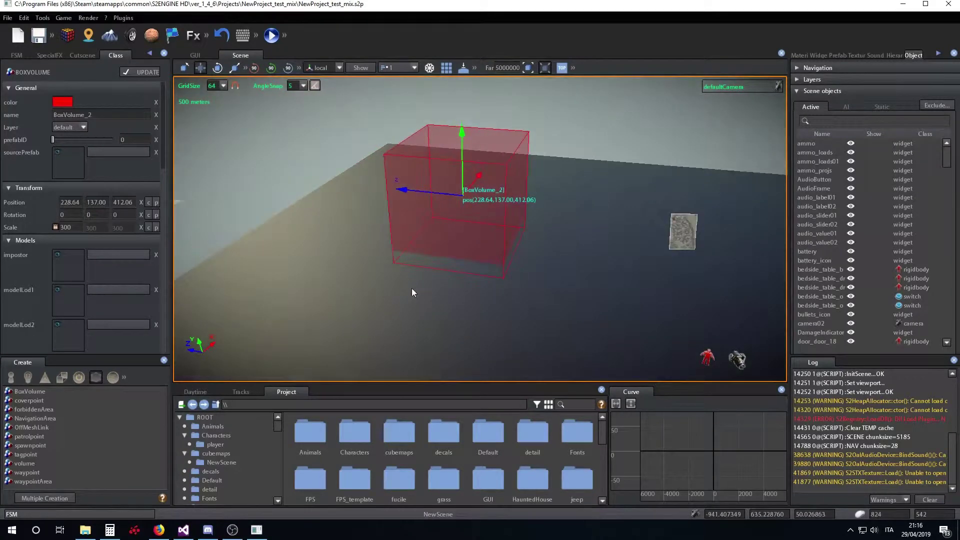
Browse the switch, mesh and trigger categories in the Create panel
{"action": "left_click", "coordinate": [79, 377]}
{"action": "left_click", "coordinate": [45, 377]}
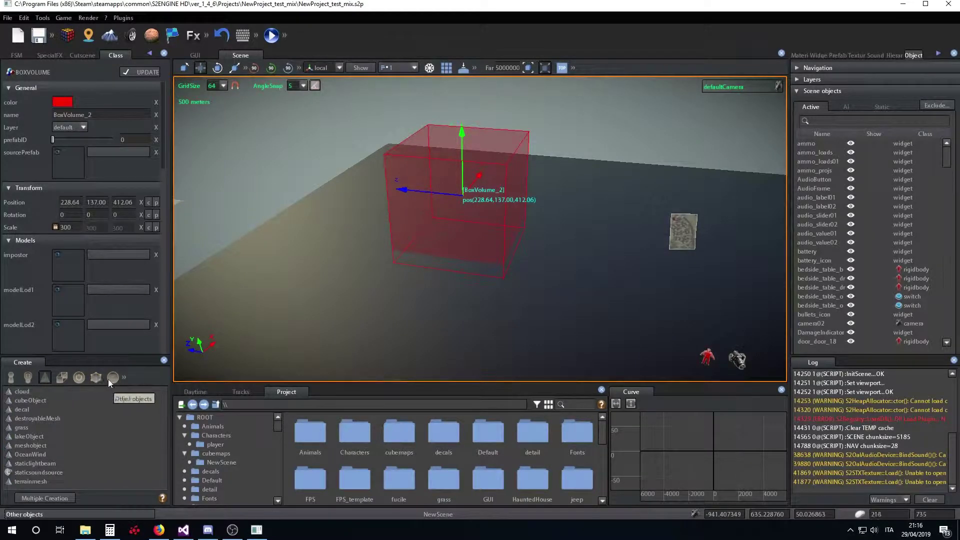
{"action": "left_click", "coordinate": [62, 377]}
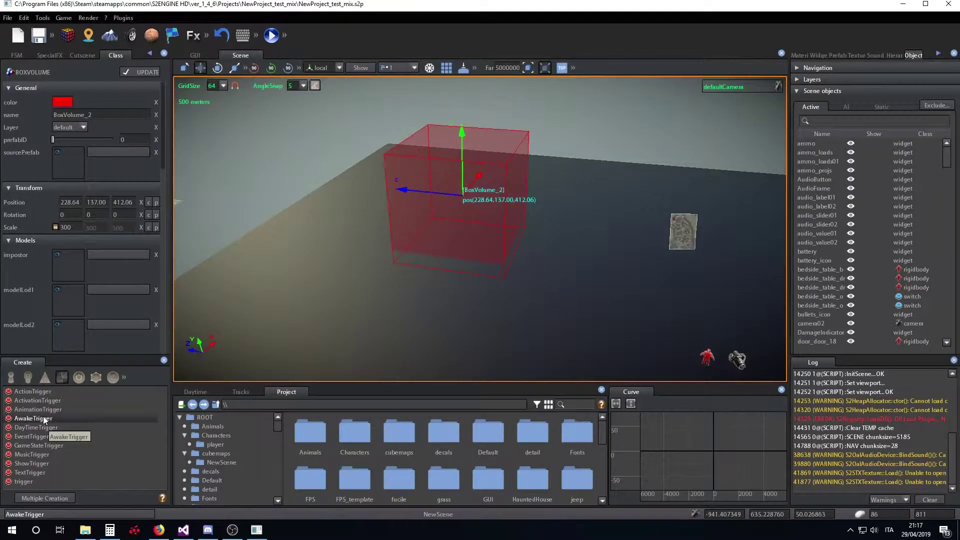
Place a new AwakeTrigger and raise it to the box's height
{"action": "left_click", "coordinate": [52, 420]}
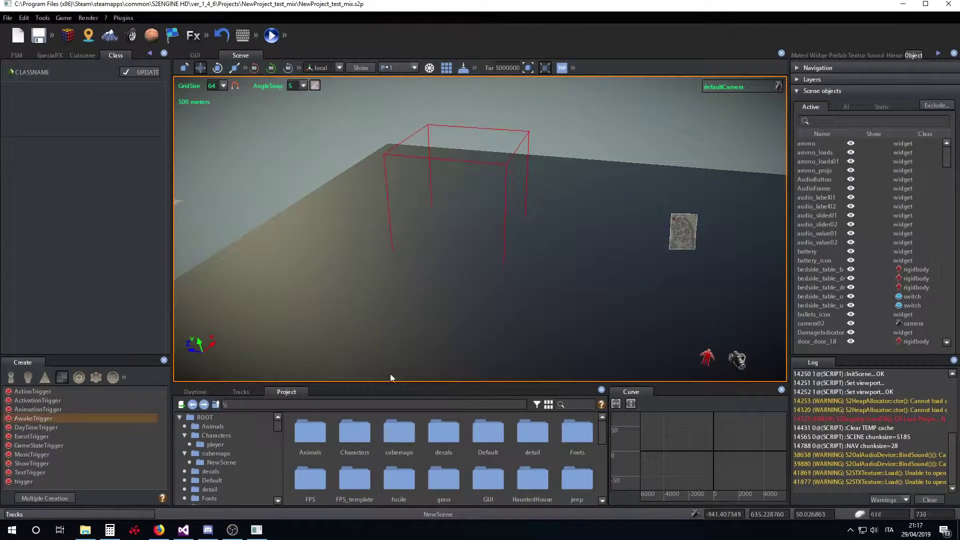
{"action": "left_click", "coordinate": [375, 301]}
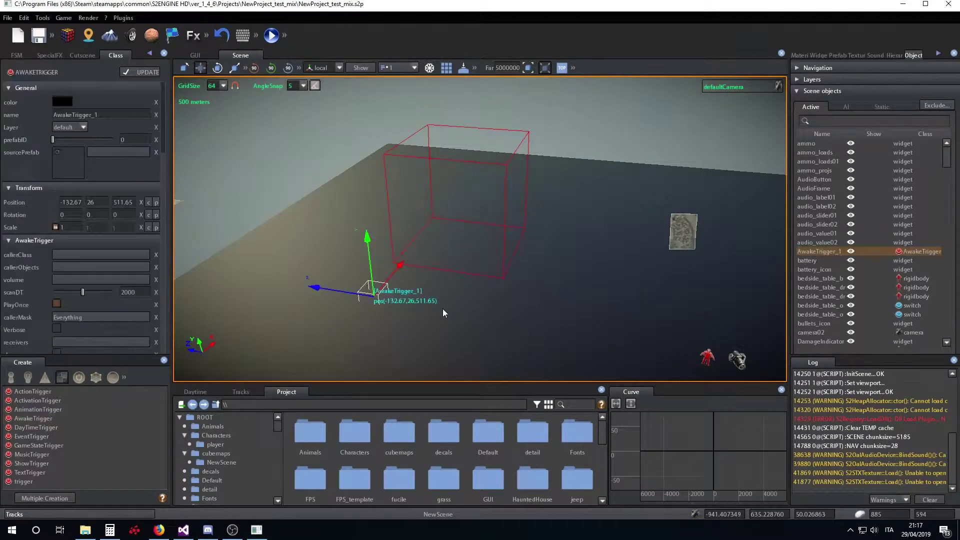
{"action": "scroll", "coordinate": [440, 310], "scroll_direction": "up", "scroll_amount": 5}
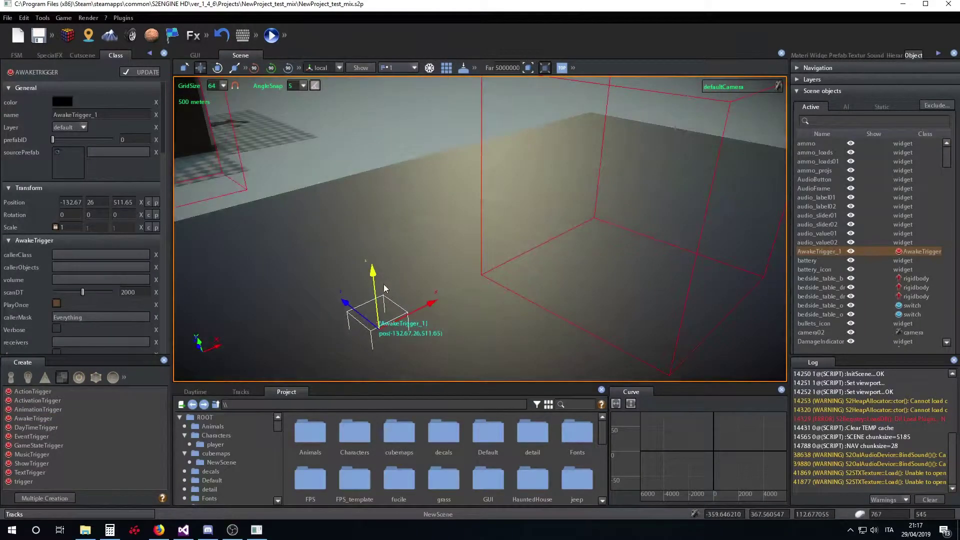
{"action": "left_click_drag", "start_coordinate": [383, 284], "coordinate": [381, 248]}
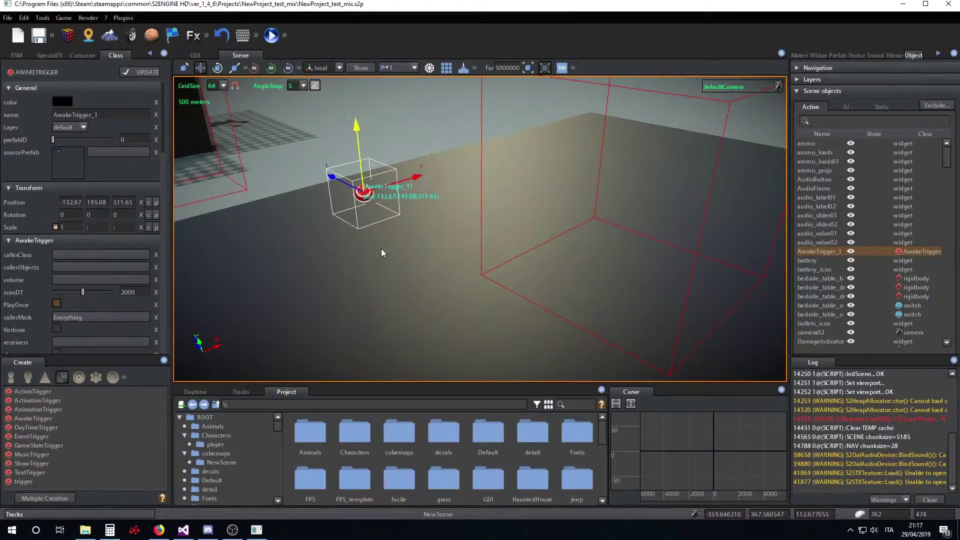
Set the trigger's volume to BoxVolume_2
{"action": "left_click", "coordinate": [59, 277]}
{"action": "left_click", "coordinate": [370, 319]}
{"action": "left_click", "coordinate": [466, 307]}
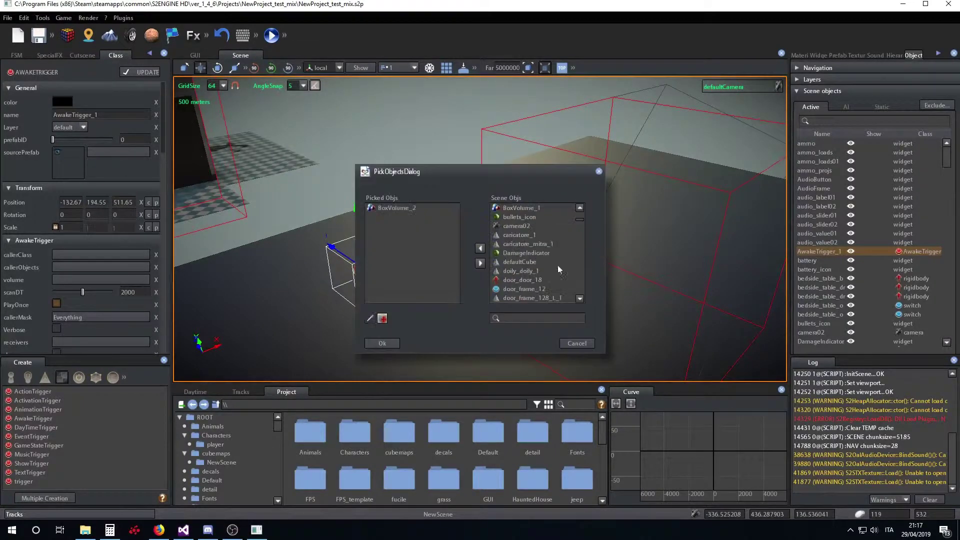
{"action": "left_click", "coordinate": [382, 343]}
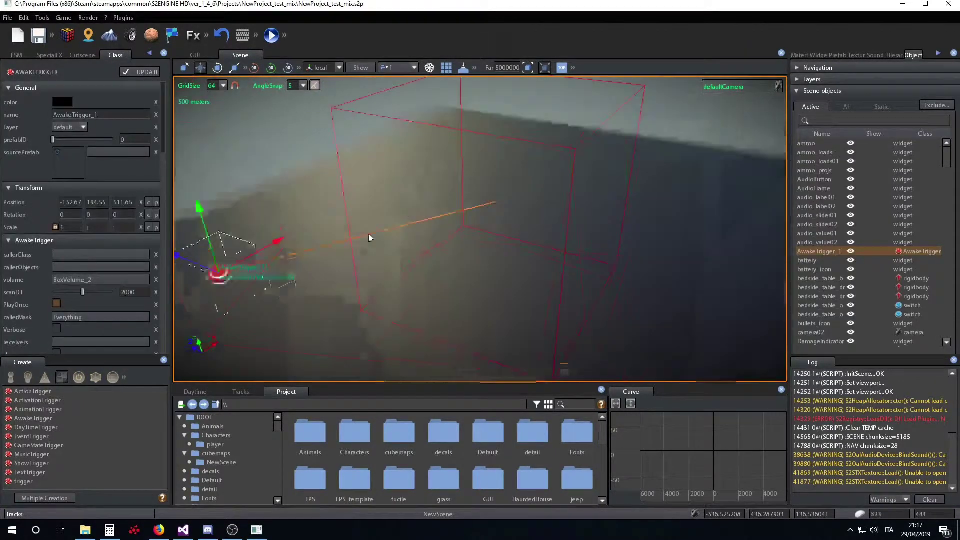
Set AwakeTrigger_1's caller object to playerCharacter01
{"action": "mouse_move", "coordinate": [368, 234]}
{"action": "right_mouse_down"}
{"action": "mouse_move", "coordinate": [413, 246]}
{"action": "mouse_move", "coordinate": [332, 278]}
{"action": "right_mouse_up"}
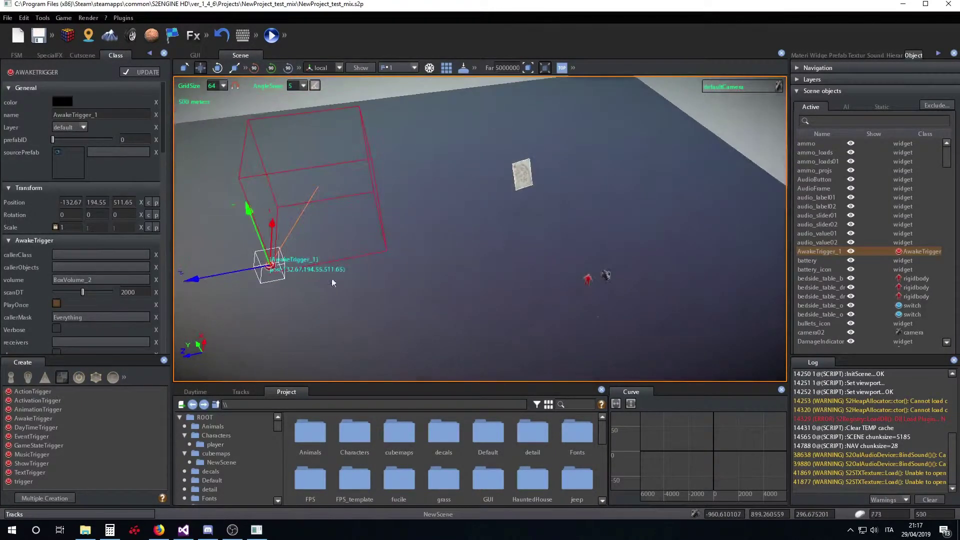
{"action": "mouse_move", "coordinate": [601, 311]}
{"action": "right_mouse_down"}
{"action": "mouse_move", "coordinate": [642, 289]}
{"action": "mouse_move", "coordinate": [501, 219]}
{"action": "right_mouse_up"}
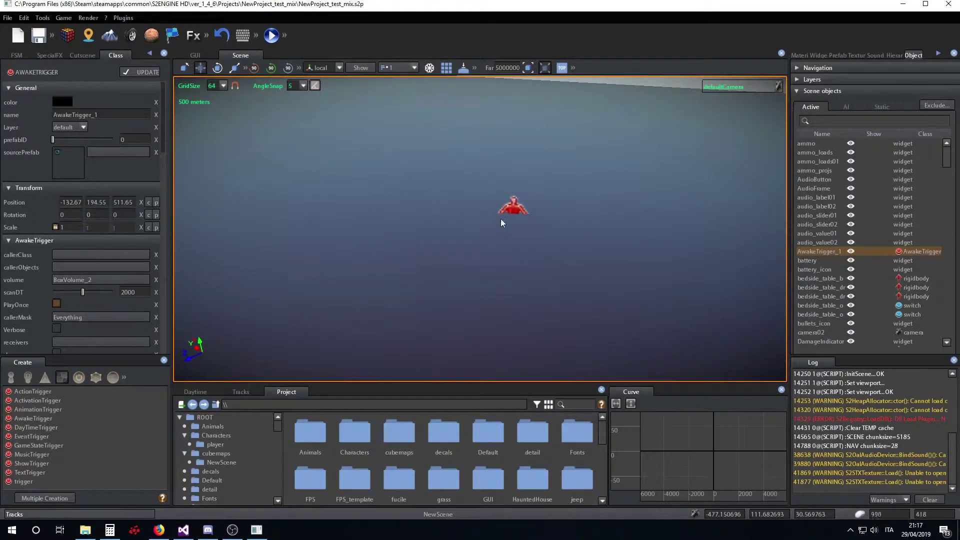
{"action": "left_click", "coordinate": [517, 209]}
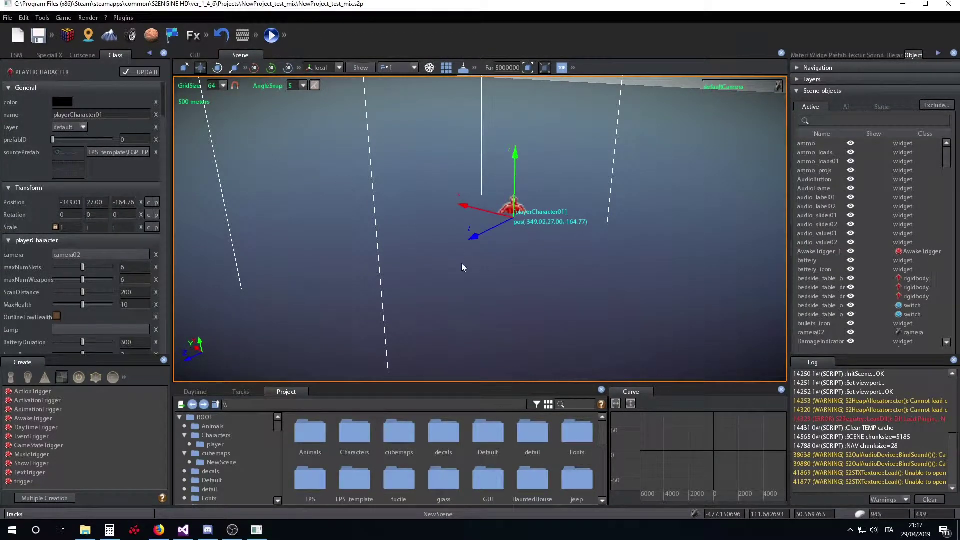
{"action": "right_click_drag", "start_coordinate": [463, 267], "coordinate": [430, 274]}
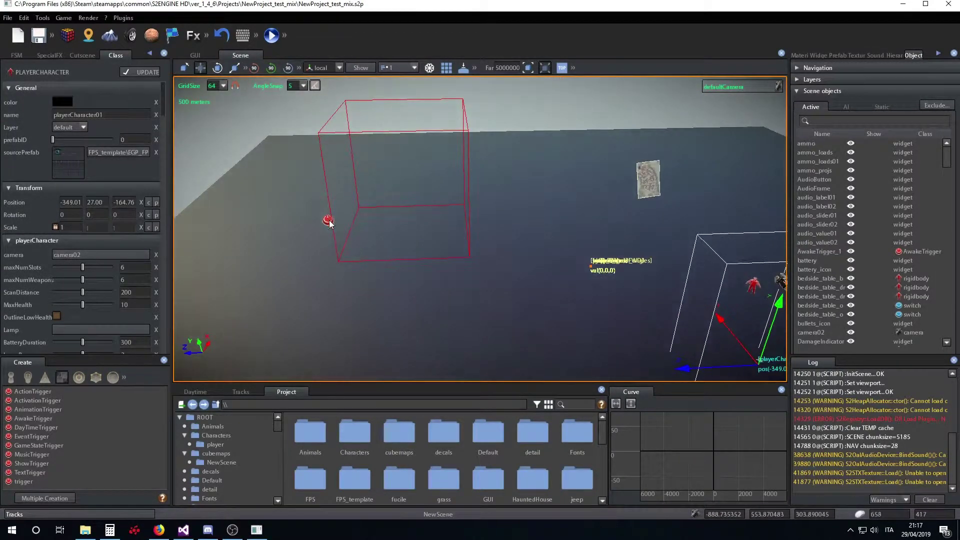
{"action": "left_click", "coordinate": [328, 221]}
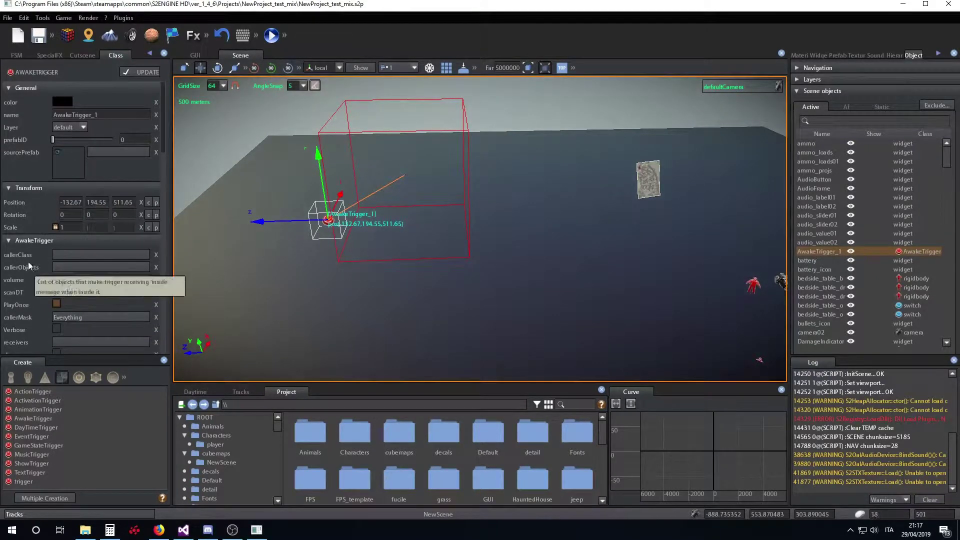
{"action": "left_click", "coordinate": [66, 267]}
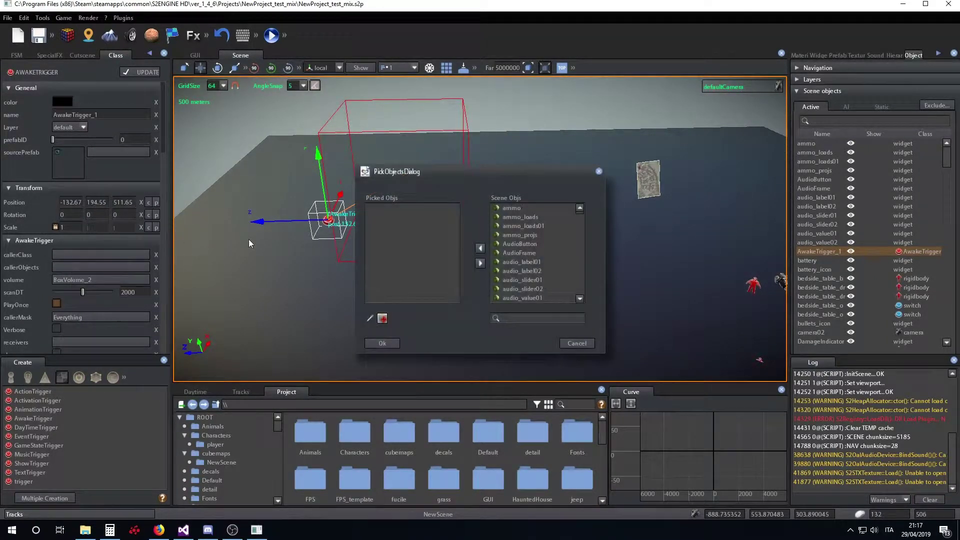
{"action": "left_click", "coordinate": [370, 318]}
{"action": "right_click_drag", "start_coordinate": [395, 275], "coordinate": [373, 265]}
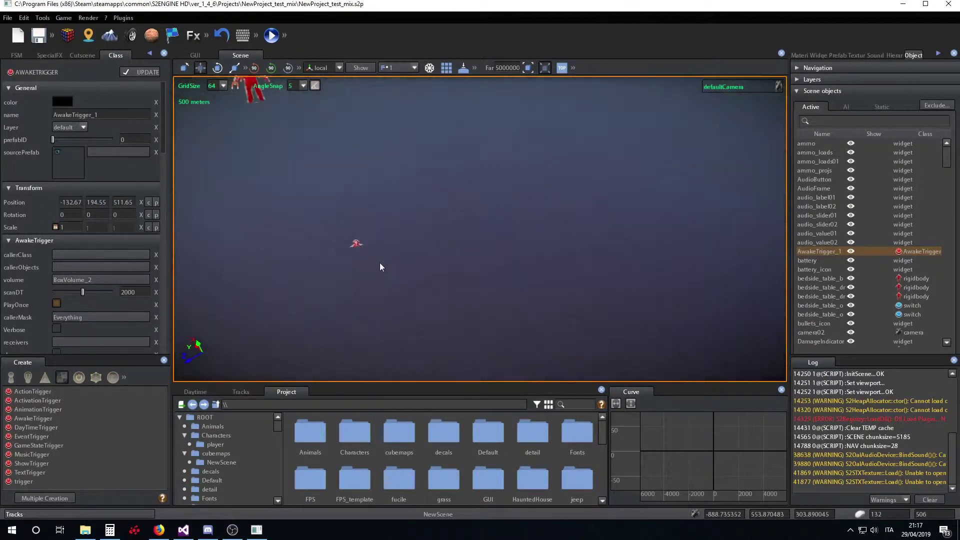
{"action": "left_click", "coordinate": [380, 149]}
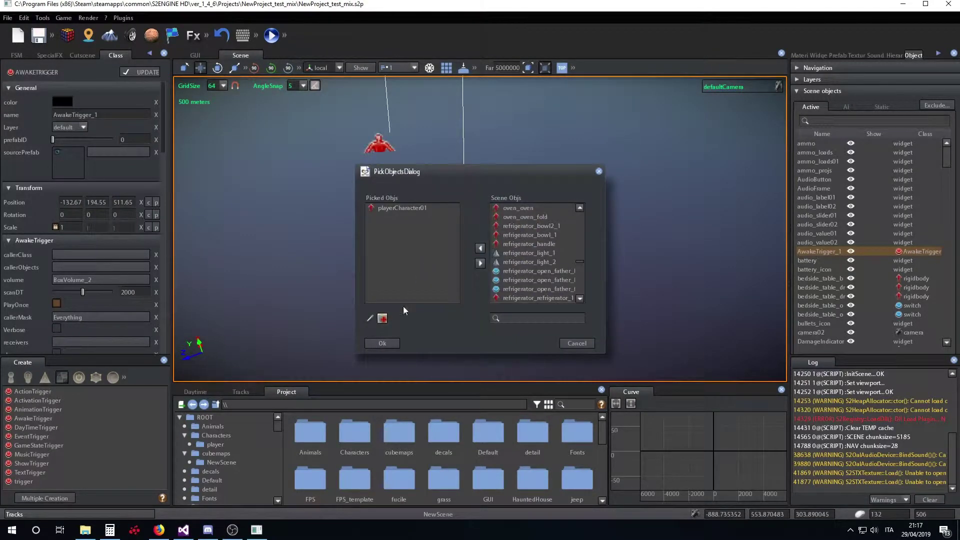
{"action": "left_click", "coordinate": [396, 344]}
Set the trigger's scanDT to 200 and turn on verbose logging
{"action": "mouse_move", "coordinate": [438, 262]}
{"action": "right_mouse_down"}
{"action": "mouse_move", "coordinate": [339, 261]}
{"action": "mouse_move", "coordinate": [347, 282]}
{"action": "right_mouse_up"}
{"action": "left_click", "coordinate": [128, 292]}
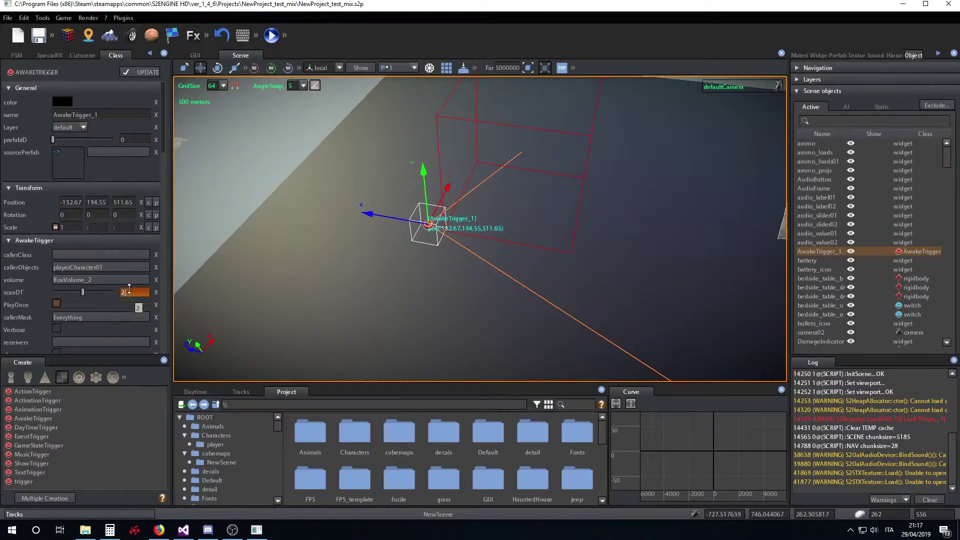
{"action": "type", "text": "00"}
{"action": "key", "text": "Return"}
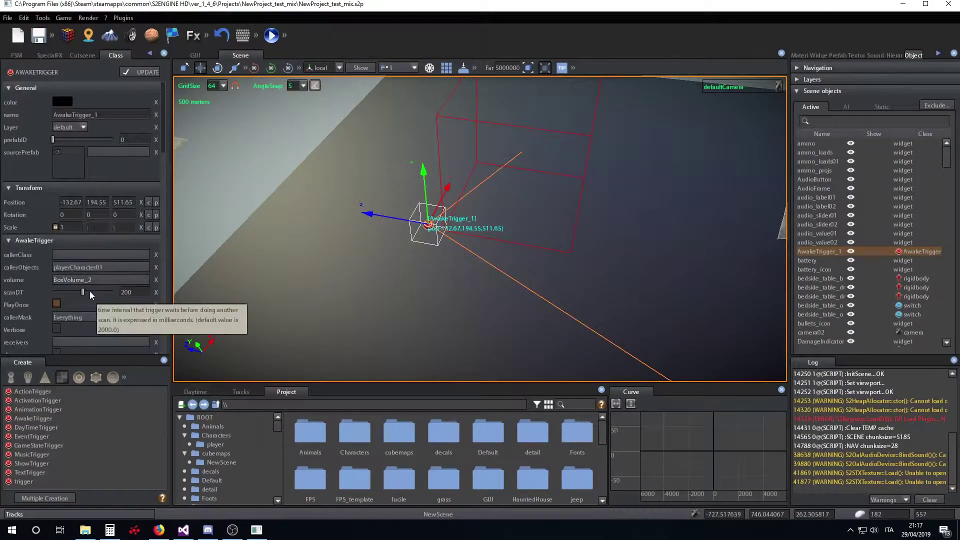
{"action": "scroll", "coordinate": [100, 285], "scroll_direction": "down", "scroll_amount": 2}
{"action": "left_click", "coordinate": [57, 269]}
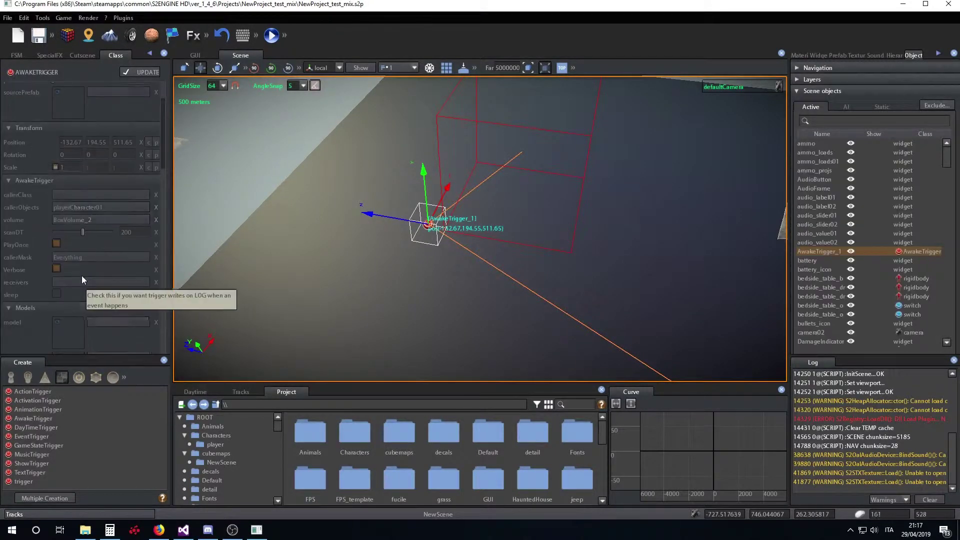
{"action": "middle_click_drag", "start_coordinate": [186, 275], "coordinate": [394, 247]}
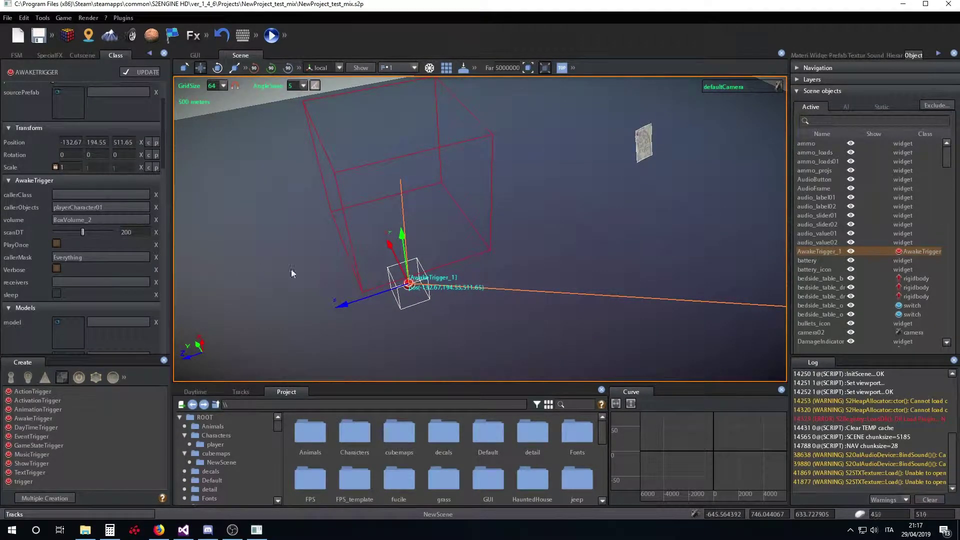
{"action": "middle_click_drag", "start_coordinate": [293, 272], "coordinate": [350, 345]}
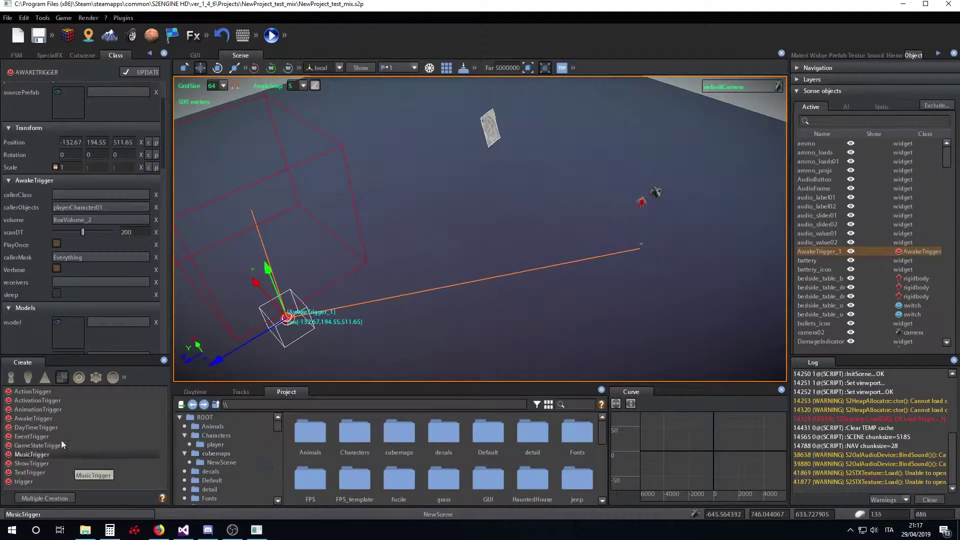
Create a helper object, helper_1, and raise it high above the ground
{"action": "left_click", "coordinate": [12, 378]}
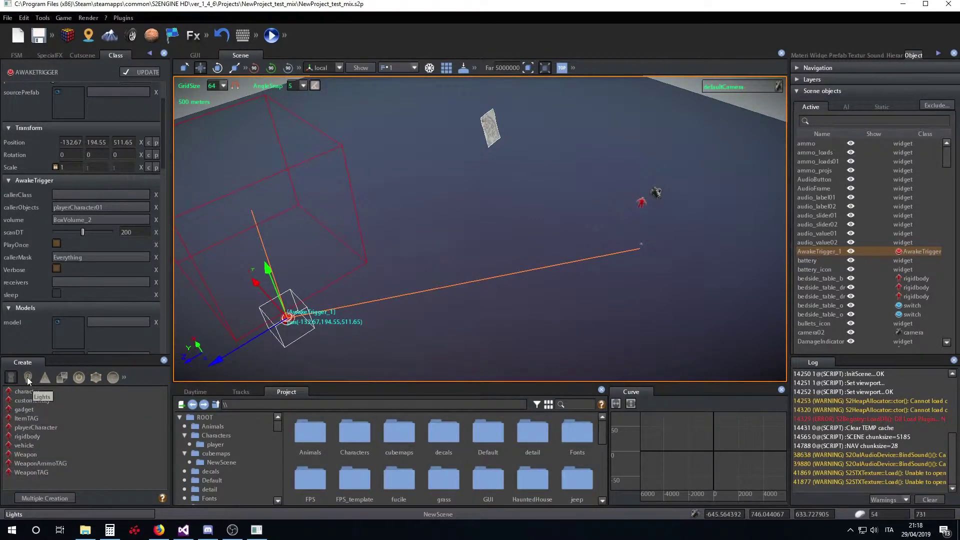
{"action": "left_click", "coordinate": [112, 378]}
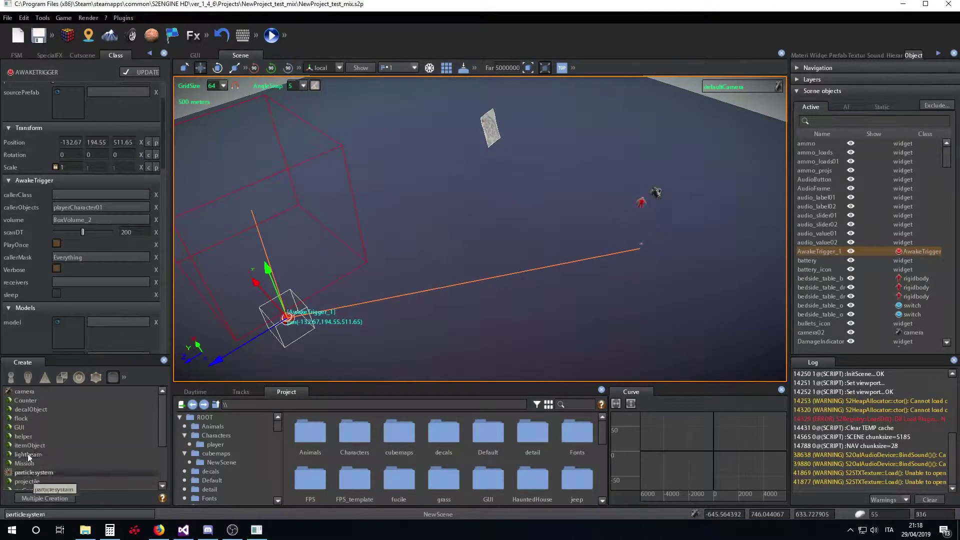
{"action": "left_click", "coordinate": [23, 436]}
{"action": "left_click", "coordinate": [430, 254]}
{"action": "left_click_drag", "start_coordinate": [433, 226], "coordinate": [427, 199]}
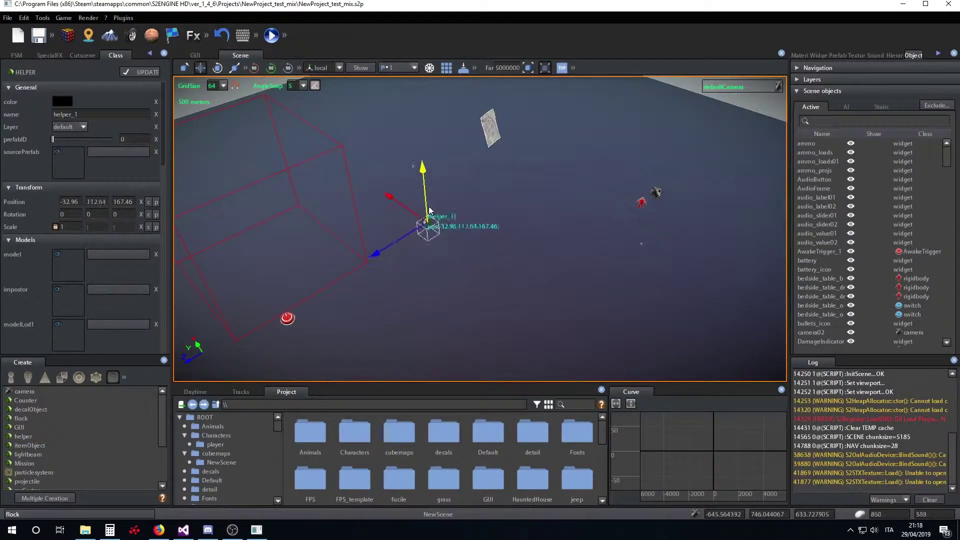
{"action": "mouse_move", "coordinate": [475, 235]}
{"action": "right_mouse_down"}
{"action": "mouse_move", "coordinate": [478, 220]}
{"action": "mouse_move", "coordinate": [377, 227]}
{"action": "mouse_move", "coordinate": [432, 234]}
{"action": "mouse_move", "coordinate": [457, 215]}
{"action": "mouse_move", "coordinate": [466, 238]}
{"action": "right_mouse_up"}
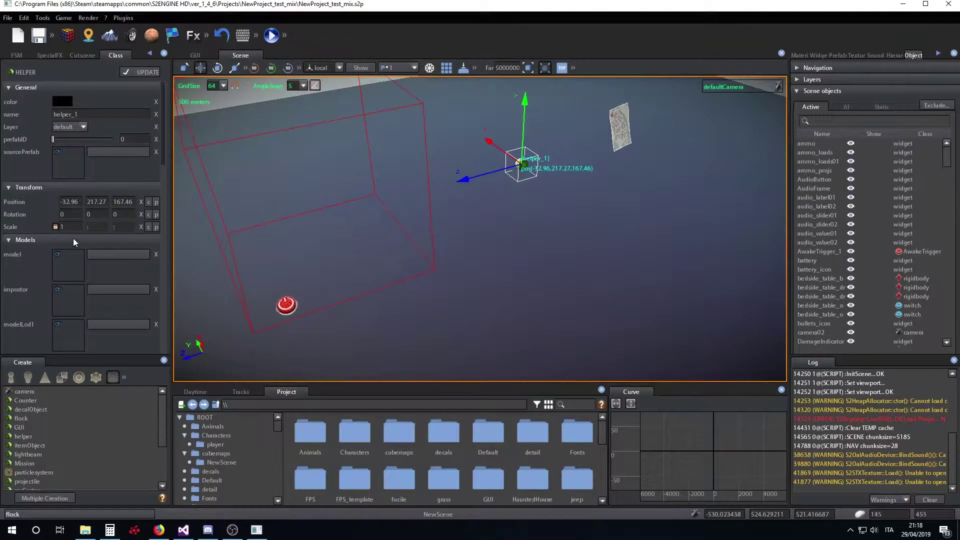
Set AwakeTrigger_1's receiver to helper_1
{"action": "left_click", "coordinate": [287, 306]}
{"action": "scroll", "coordinate": [85, 300], "scroll_direction": "down", "scroll_amount": 3}
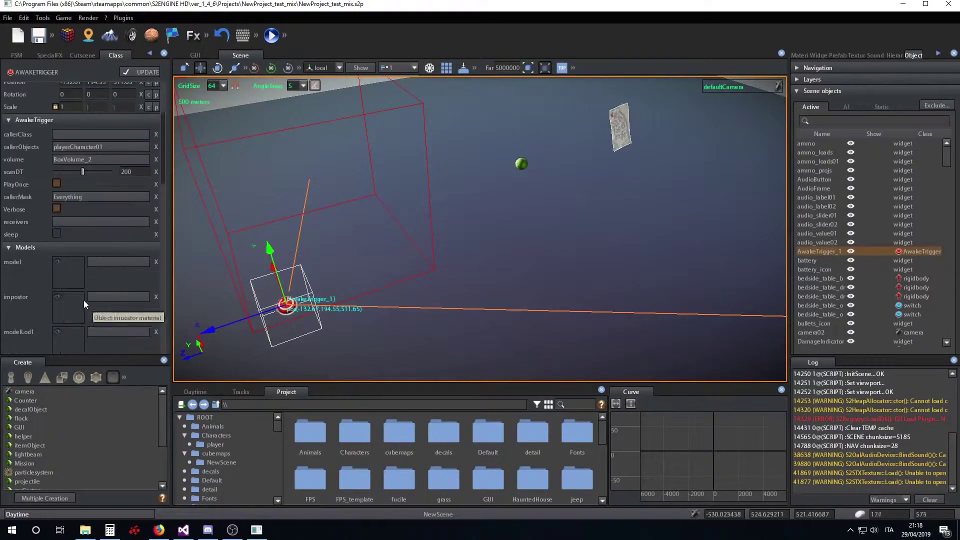
{"action": "left_click", "coordinate": [76, 220]}
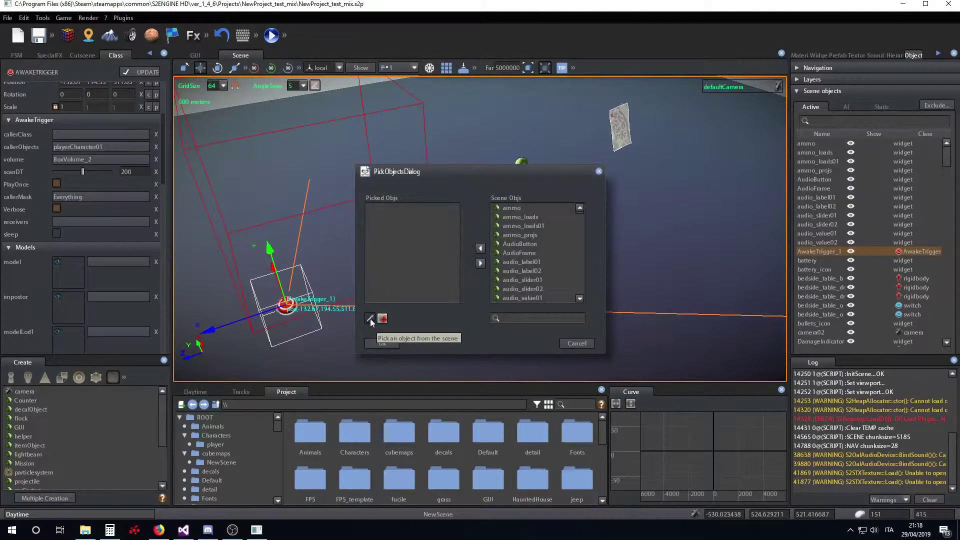
{"action": "left_click", "coordinate": [370, 318]}
{"action": "left_click", "coordinate": [521, 160]}
{"action": "left_click", "coordinate": [395, 343]}
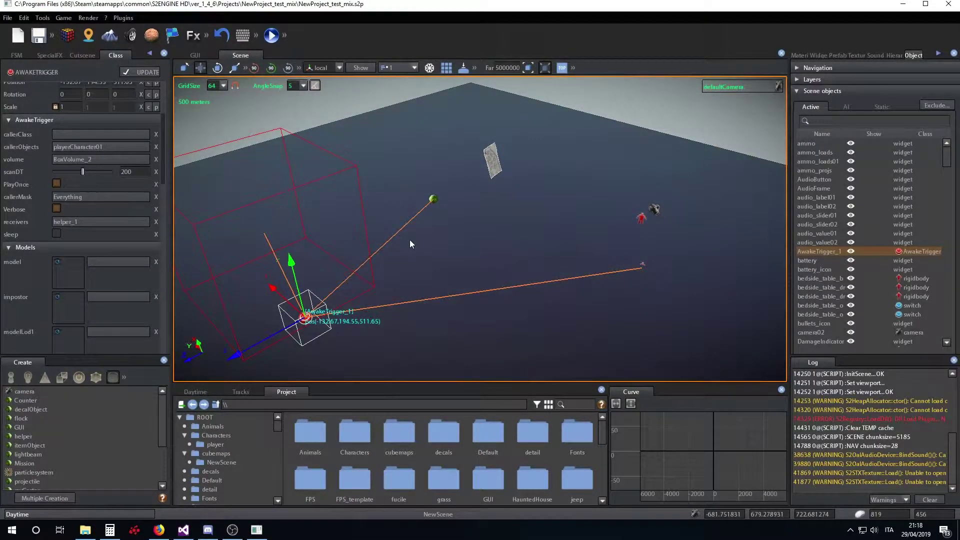
Frame AwakeTrigger_1, lift it to Y about 262, then select helper_1
{"action": "key", "text": "f"}
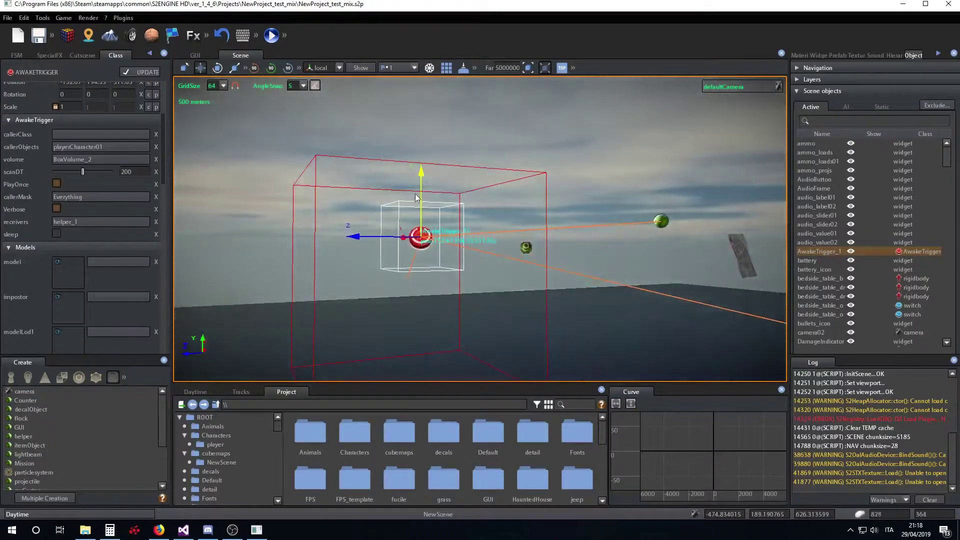
{"action": "left_click_drag", "start_coordinate": [423, 215], "coordinate": [421, 176]}
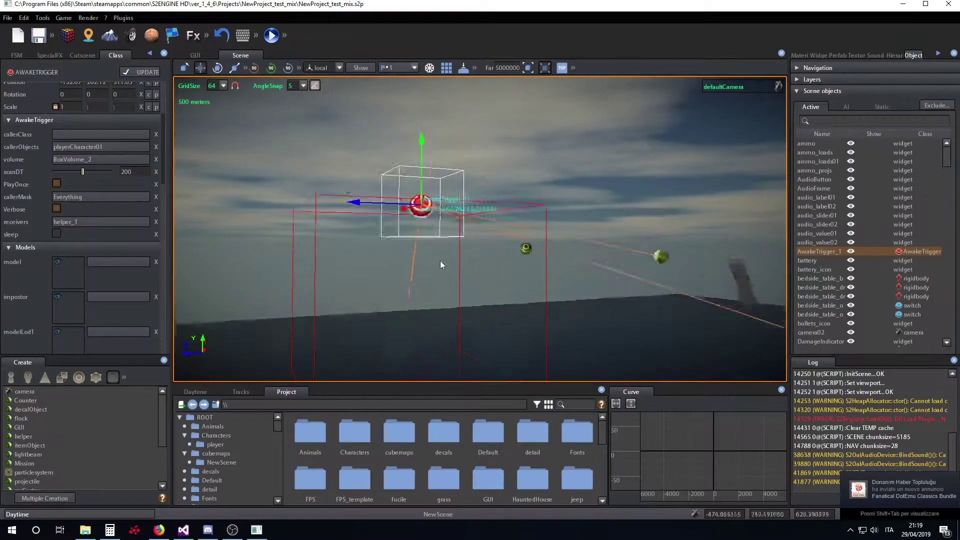
{"action": "mouse_move", "coordinate": [441, 265]}
{"action": "middle_mouse_down"}
{"action": "mouse_move", "coordinate": [473, 299]}
{"action": "mouse_move", "coordinate": [500, 298]}
{"action": "middle_mouse_up"}
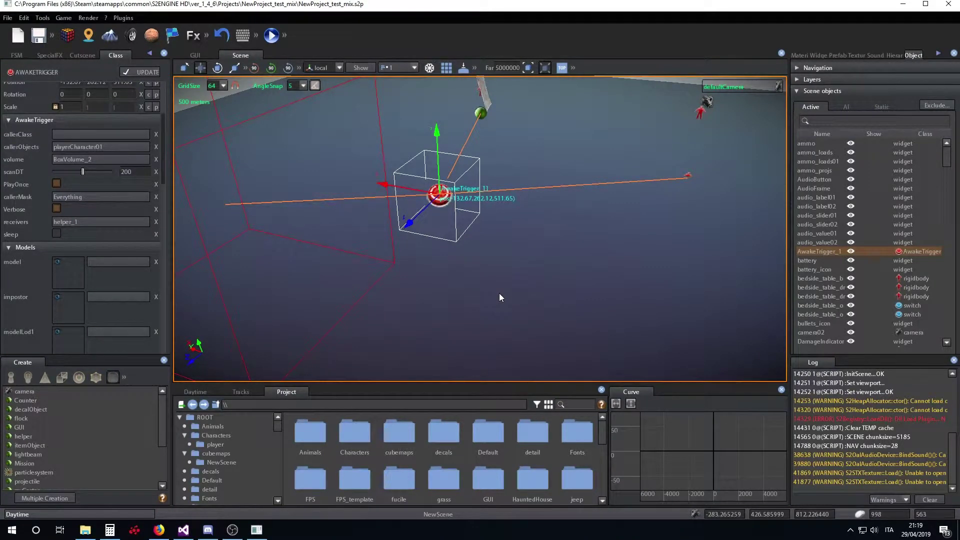
{"action": "middle_click_drag", "start_coordinate": [515, 296], "coordinate": [502, 221]}
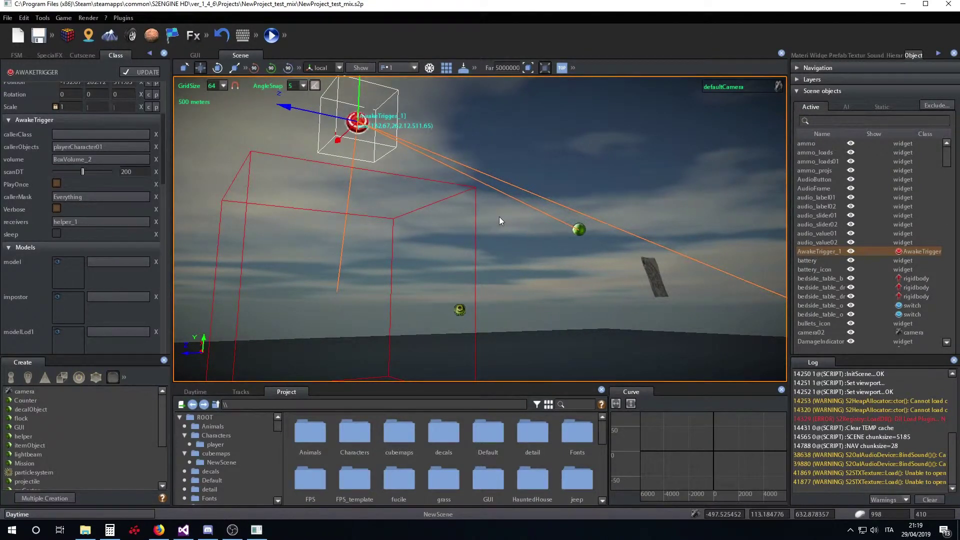
{"action": "mouse_move", "coordinate": [508, 290]}
{"action": "right_mouse_down"}
{"action": "mouse_move", "coordinate": [534, 332]}
{"action": "mouse_move", "coordinate": [523, 306]}
{"action": "right_mouse_up"}
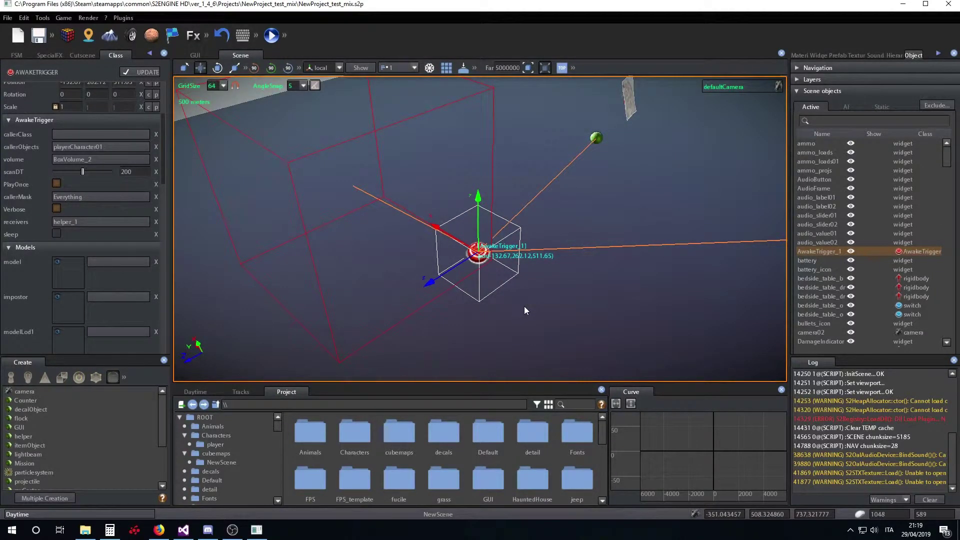
{"action": "mouse_move", "coordinate": [623, 311]}
{"action": "right_mouse_down"}
{"action": "mouse_move", "coordinate": [548, 304]}
{"action": "mouse_move", "coordinate": [554, 314]}
{"action": "mouse_move", "coordinate": [572, 285]}
{"action": "mouse_move", "coordinate": [434, 266]}
{"action": "mouse_move", "coordinate": [535, 280]}
{"action": "mouse_move", "coordinate": [541, 253]}
{"action": "mouse_move", "coordinate": [473, 274]}
{"action": "mouse_move", "coordinate": [283, 256]}
{"action": "right_mouse_up"}
{"action": "left_click", "coordinate": [417, 266]}
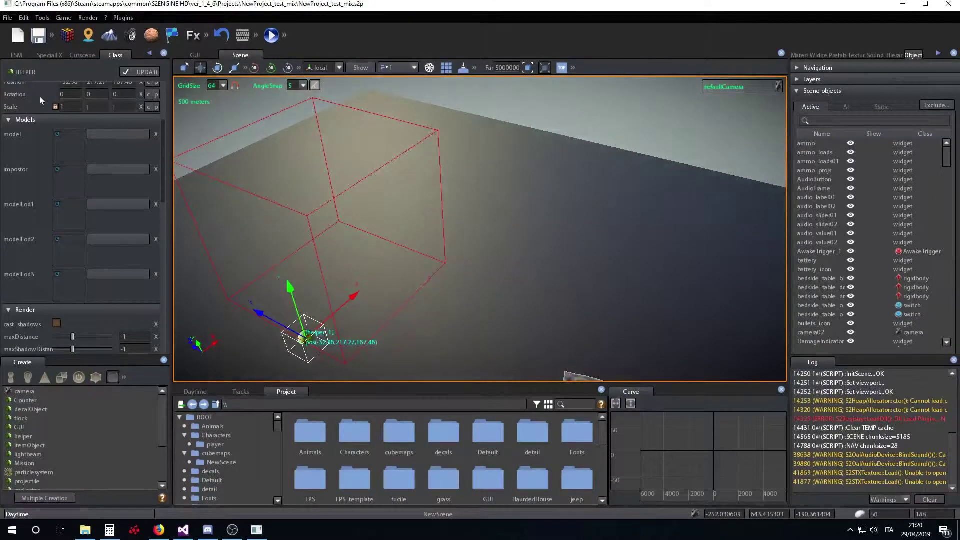
Add a new cutscene, Cutscene_1, and show its timeline
{"action": "left_click", "coordinate": [82, 55]}
{"action": "left_click", "coordinate": [22, 179]}
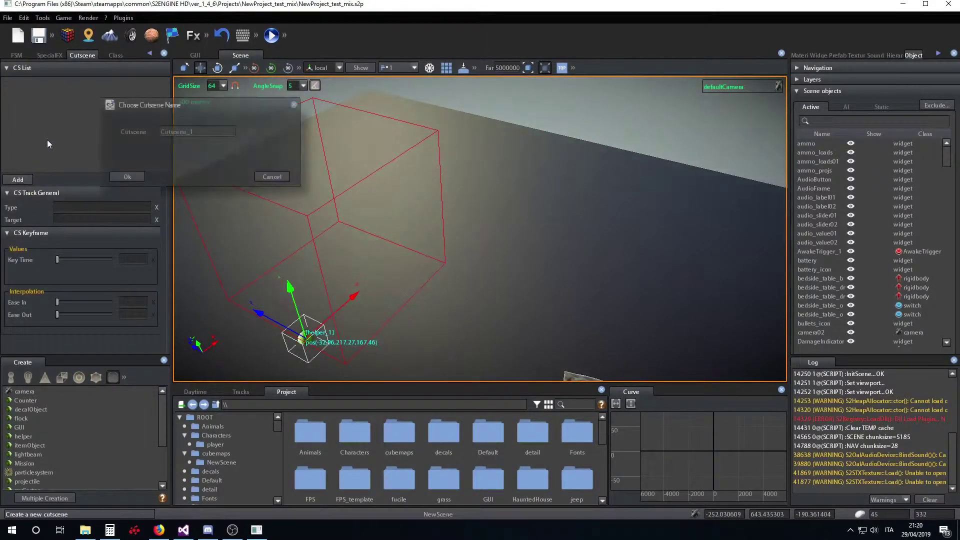
{"action": "left_click", "coordinate": [120, 178]}
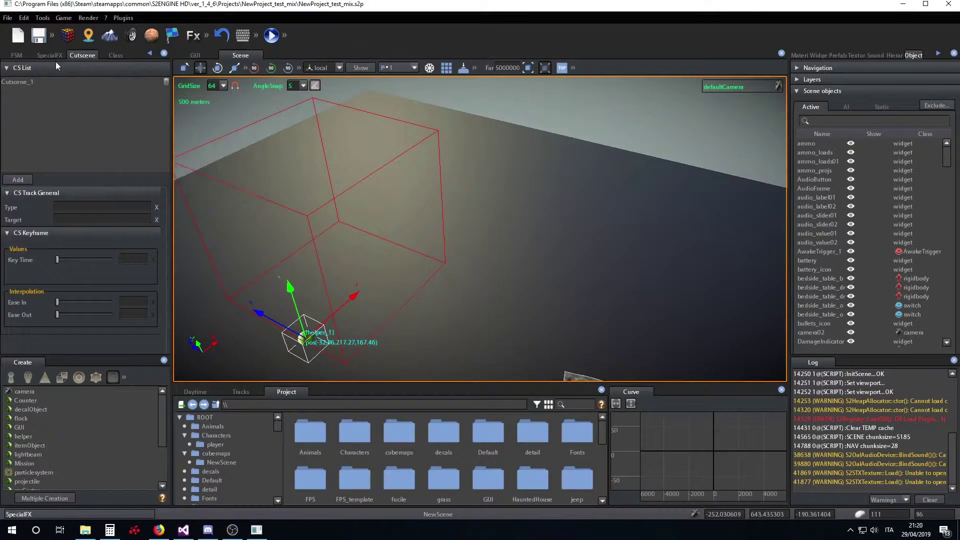
{"action": "left_click", "coordinate": [80, 81]}
{"action": "left_click_drag", "start_coordinate": [264, 386], "coordinate": [283, 391]}
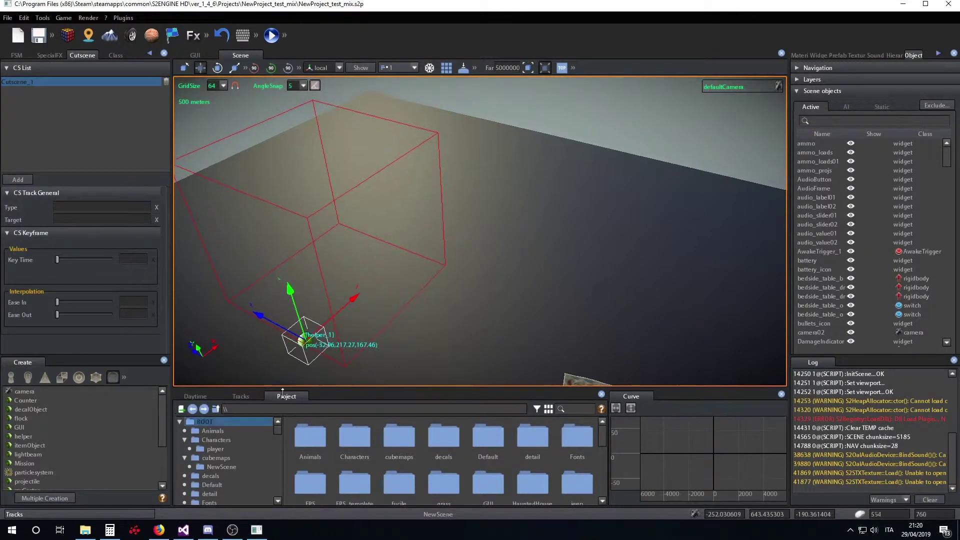
{"action": "left_click", "coordinate": [243, 396]}
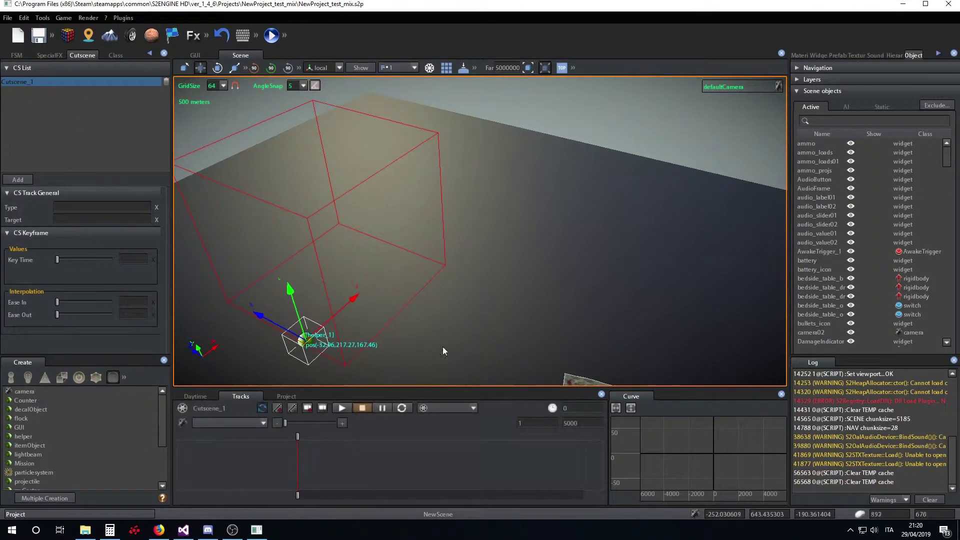
Place a camera, camera_1, and raise it high above the ground
{"action": "left_click", "coordinate": [24, 391]}
{"action": "left_click", "coordinate": [580, 251]}
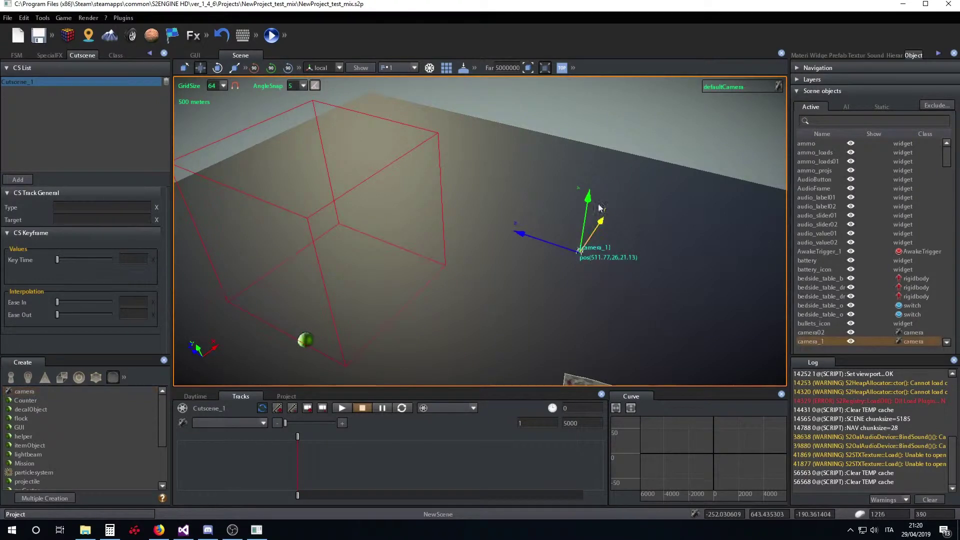
{"action": "left_click_drag", "start_coordinate": [600, 208], "coordinate": [481, 245]}
Place a broadleaf tree from the project's Trees folder in the scene
{"action": "left_click", "coordinate": [286, 397]}
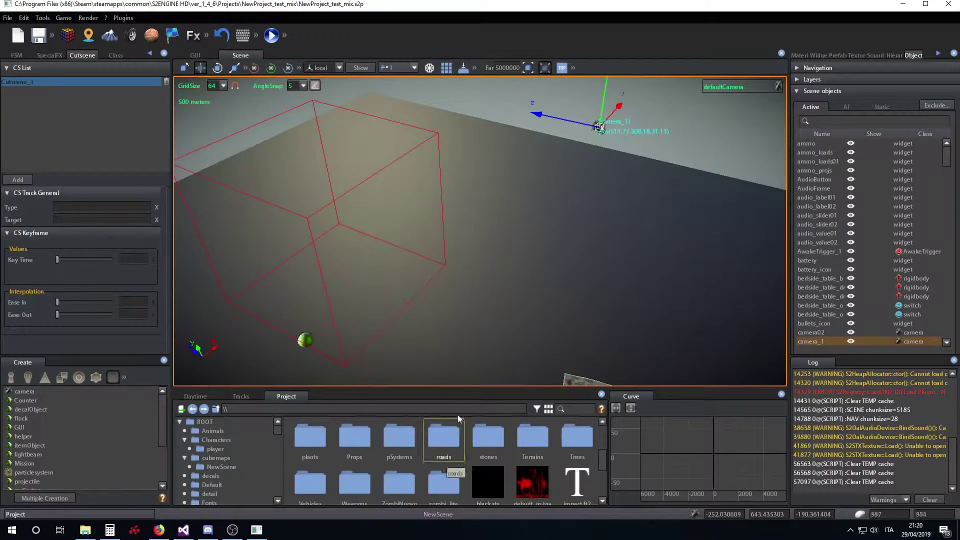
{"action": "mouse_move", "coordinate": [367, 237]}
{"action": "right_mouse_down"}
{"action": "mouse_move", "coordinate": [487, 281]}
{"action": "mouse_move", "coordinate": [364, 290]}
{"action": "right_mouse_up"}
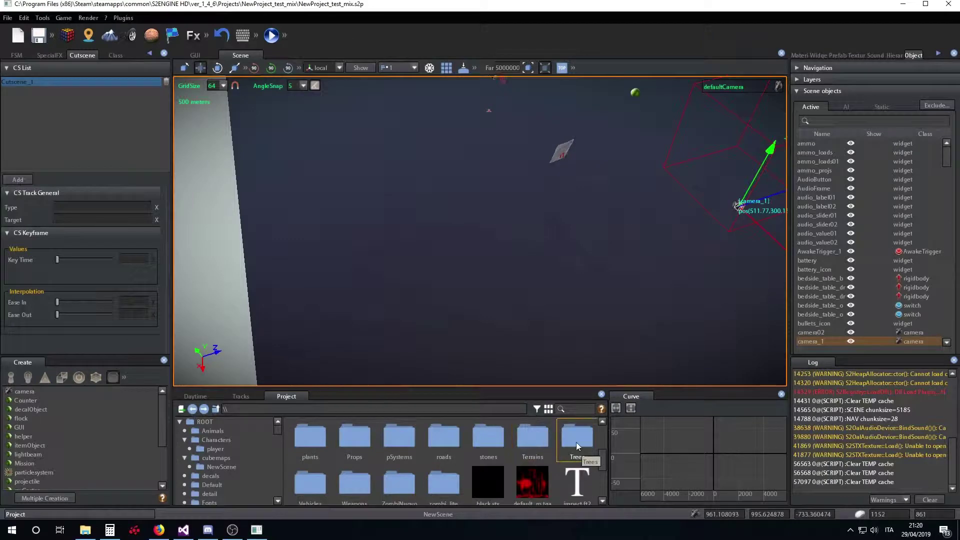
{"action": "double_click", "coordinate": [576, 439]}
{"action": "scroll", "coordinate": [406, 471], "scroll_direction": "down", "scroll_amount": 1}
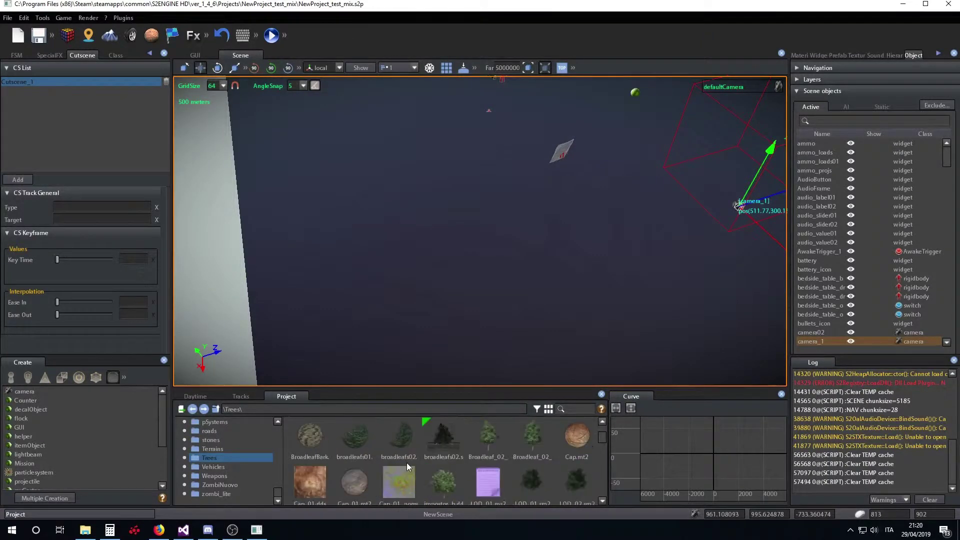
{"action": "left_click", "coordinate": [445, 439]}
{"action": "left_click", "coordinate": [408, 311]}
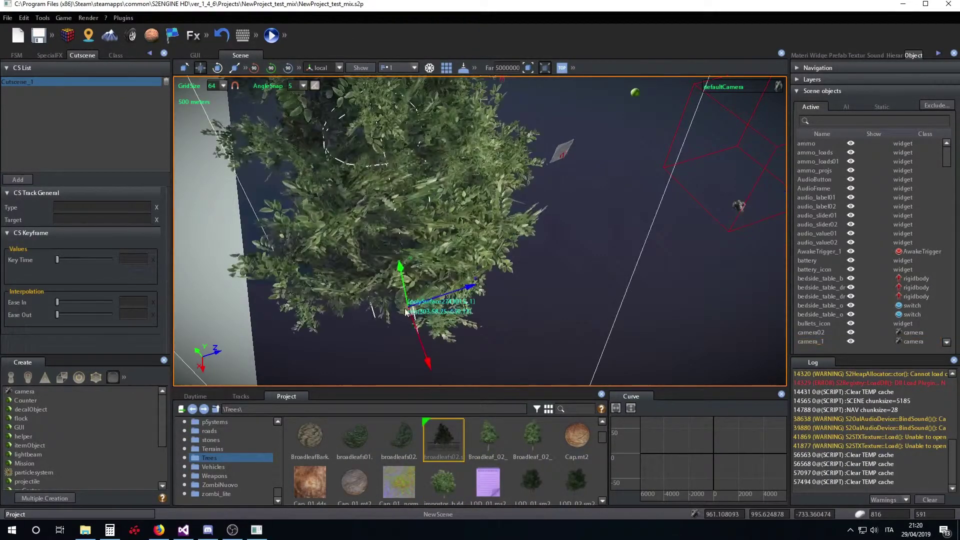
{"action": "mouse_move", "coordinate": [524, 309]}
{"action": "middle_mouse_down"}
{"action": "mouse_move", "coordinate": [551, 281]}
{"action": "mouse_move", "coordinate": [463, 298]}
{"action": "middle_mouse_up"}
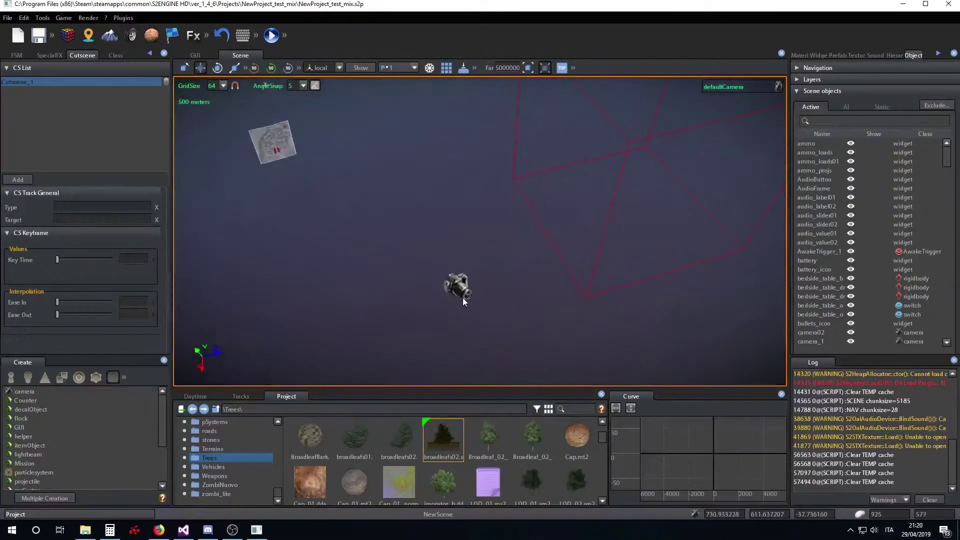
Reselect camera_1 and bring back the cutscene timeline
{"action": "left_click", "coordinate": [459, 286]}
{"action": "mouse_move", "coordinate": [561, 320]}
{"action": "middle_mouse_down"}
{"action": "mouse_move", "coordinate": [461, 295]}
{"action": "mouse_move", "coordinate": [487, 261]}
{"action": "middle_mouse_up"}
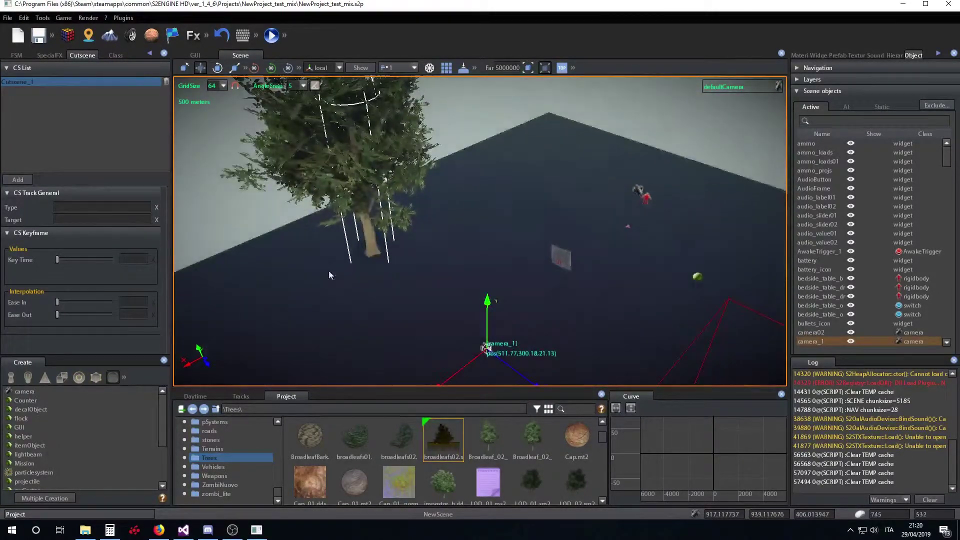
{"action": "left_click", "coordinate": [255, 397]}
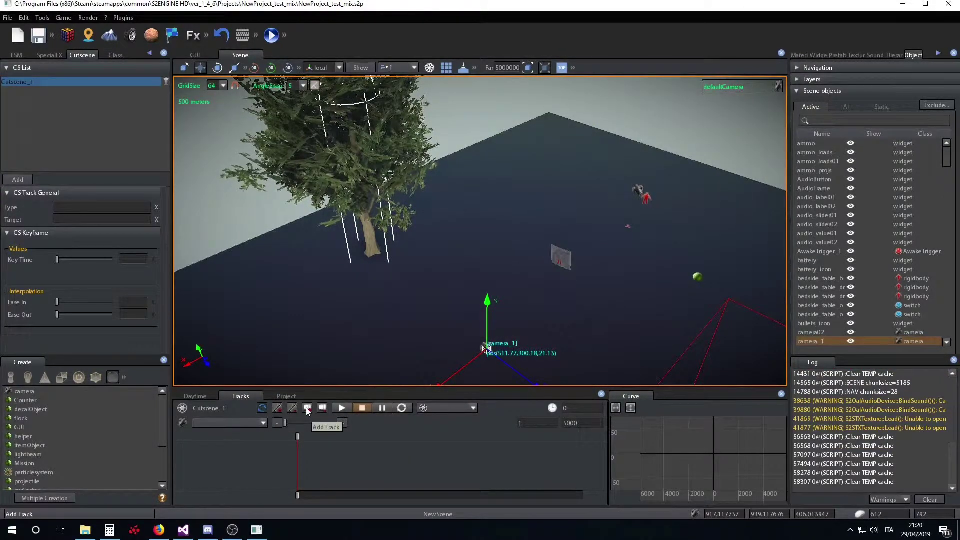
Add a translate track to camera_1 in Cutscene_1
{"action": "middle_click_drag", "start_coordinate": [389, 338], "coordinate": [422, 293]}
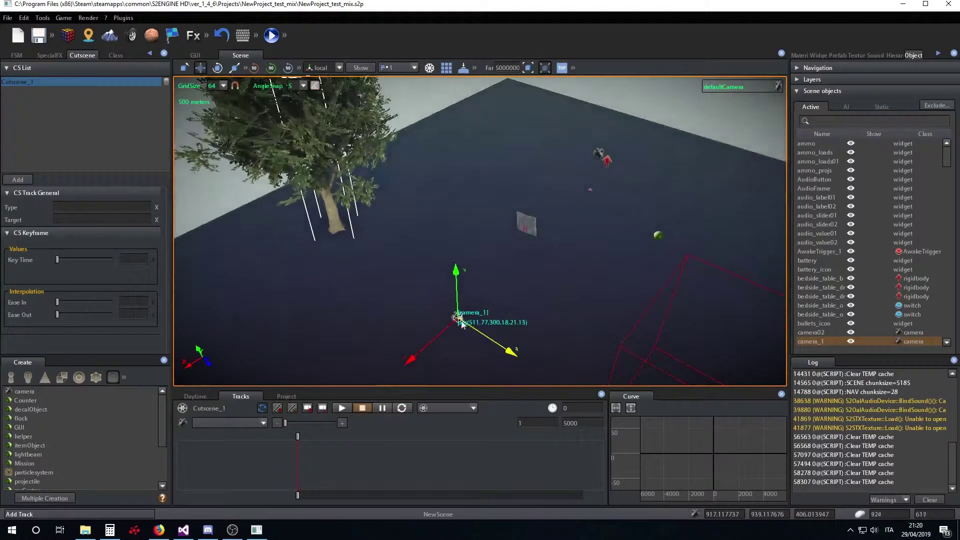
{"action": "left_click", "coordinate": [309, 408]}
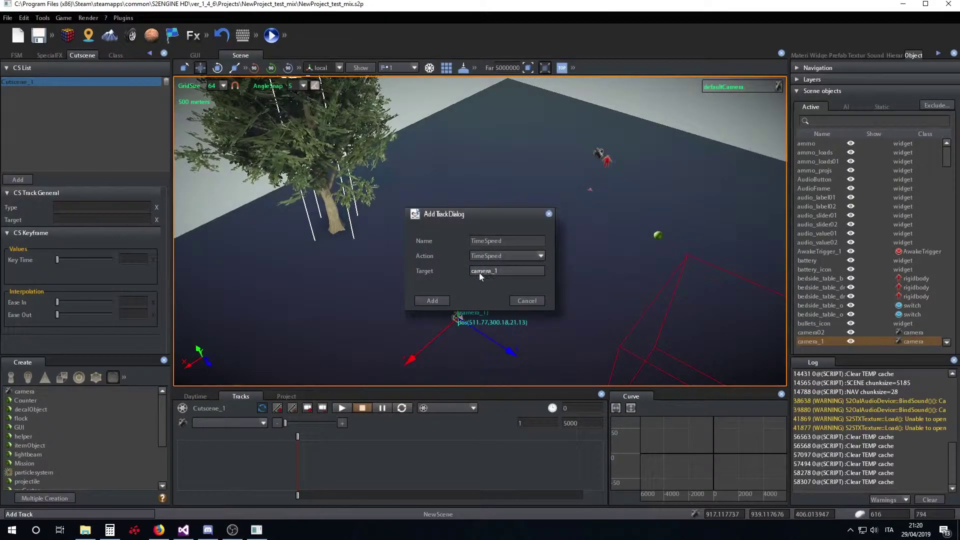
{"action": "left_click", "coordinate": [542, 255]}
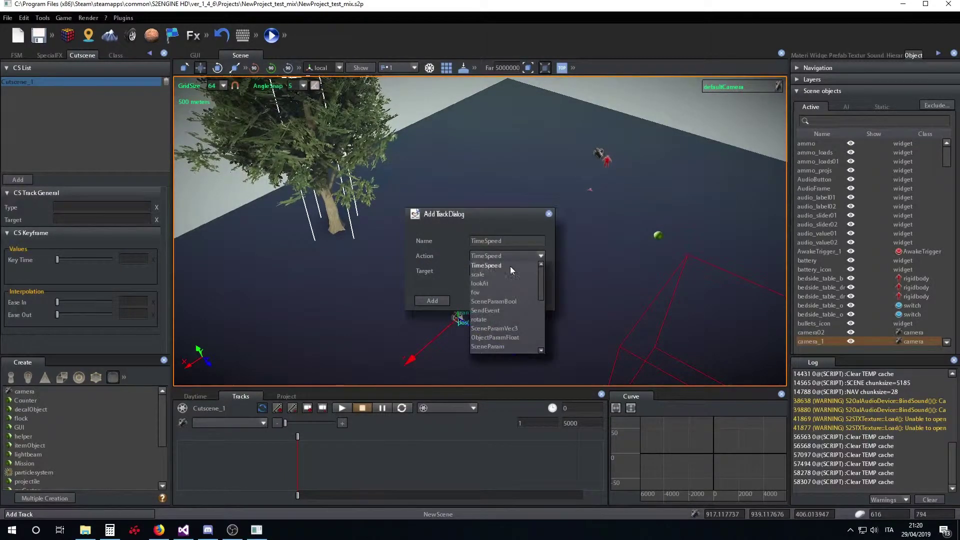
{"action": "scroll", "coordinate": [503, 309], "scroll_direction": "down", "scroll_amount": 2}
{"action": "left_click", "coordinate": [491, 344]}
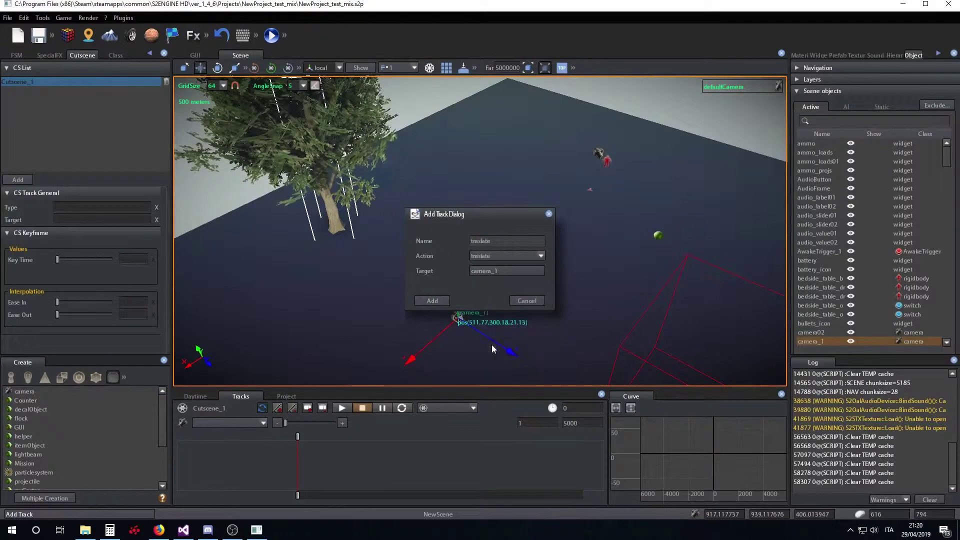
{"action": "left_click", "coordinate": [440, 299]}
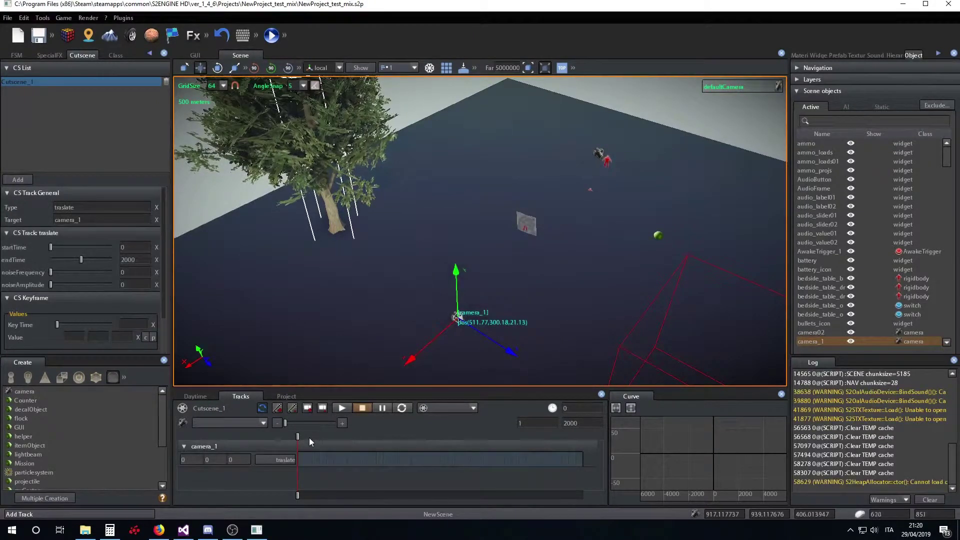
Key camera_1 at 0 and at 2000 after moving it toward the tree
{"action": "left_click", "coordinate": [279, 412]}
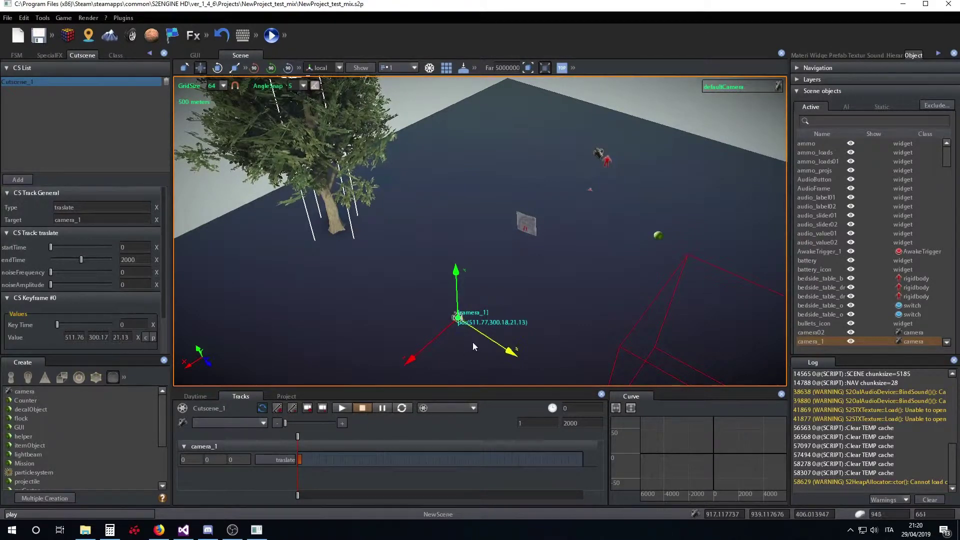
{"action": "left_click_drag", "start_coordinate": [473, 342], "coordinate": [444, 318]}
{"action": "left_click", "coordinate": [327, 436]}
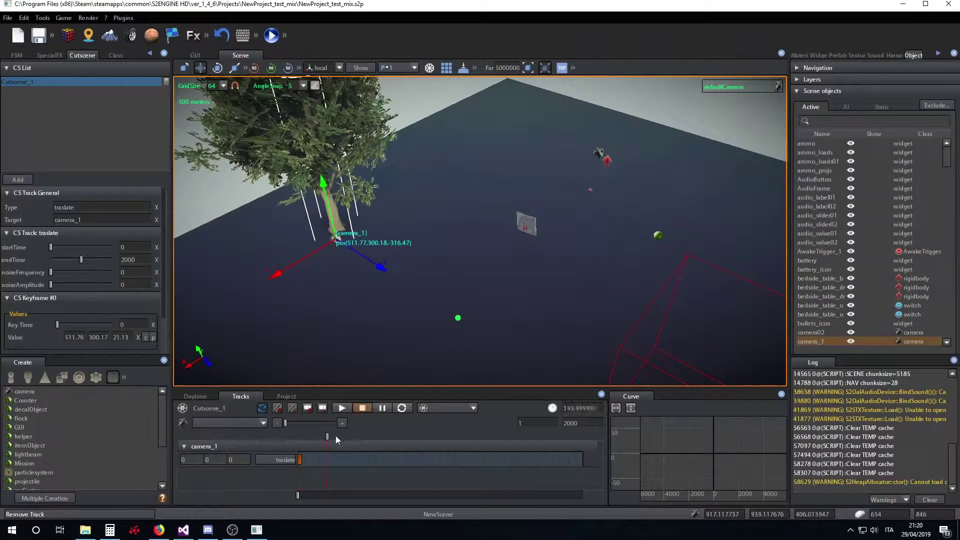
{"action": "left_click", "coordinate": [278, 408]}
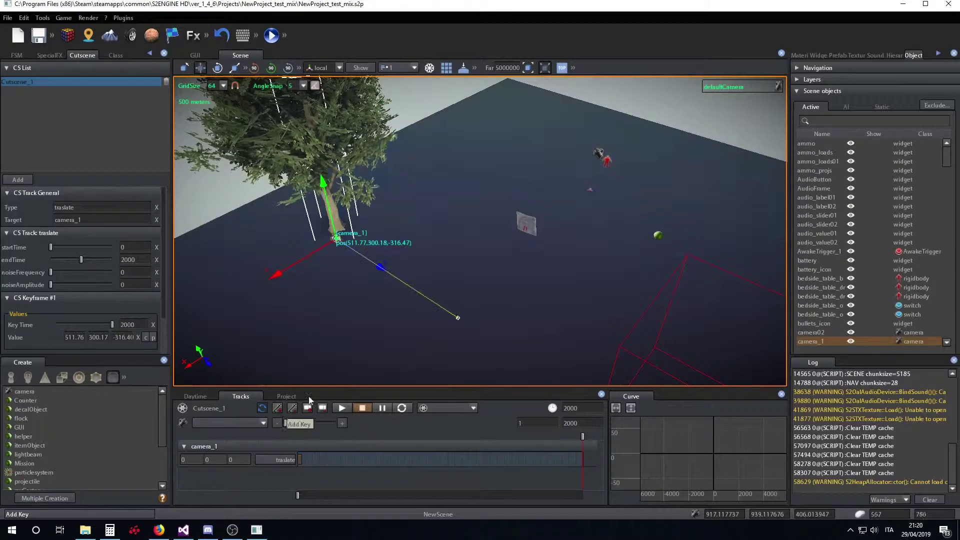
{"action": "left_click_drag", "start_coordinate": [344, 245], "coordinate": [435, 306]}
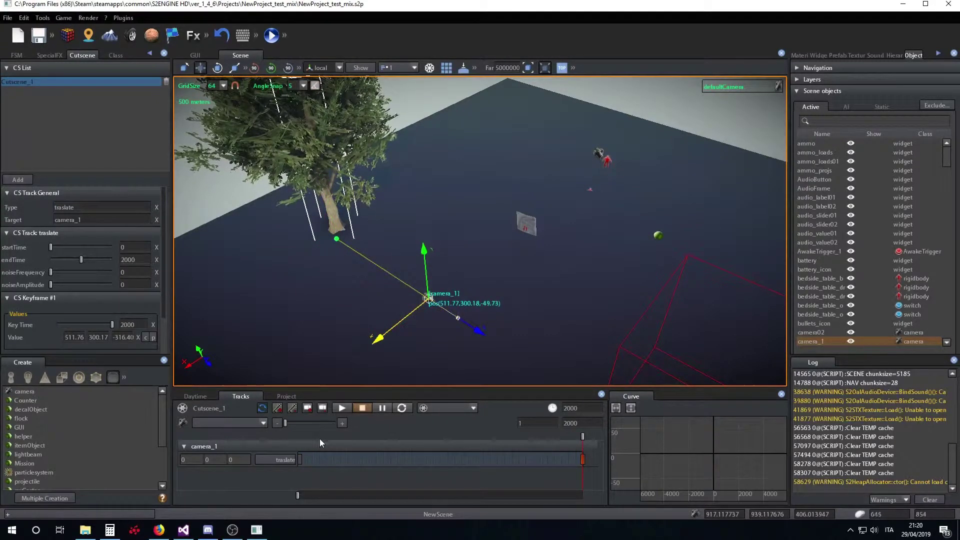
{"action": "mouse_move", "coordinate": [319, 439]}
{"action": "left_mouse_down"}
{"action": "mouse_move", "coordinate": [526, 437]}
{"action": "mouse_move", "coordinate": [286, 444]}
{"action": "left_mouse_up"}
{"action": "left_click", "coordinate": [308, 409]}
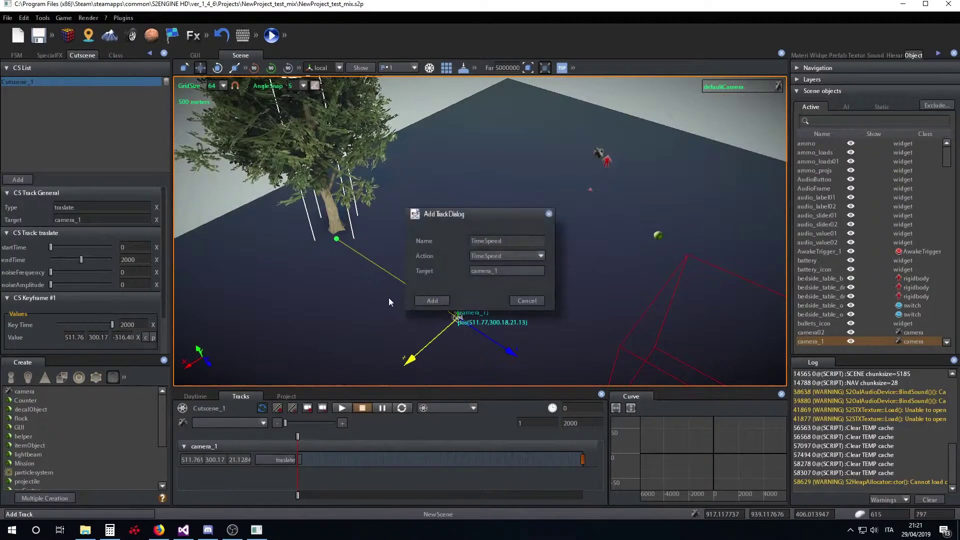
Add a lookAt track to camera_1 and open its settings
{"action": "left_click", "coordinate": [539, 254]}
{"action": "mouse_move", "coordinate": [542, 278]}
{"action": "left_mouse_down"}
{"action": "mouse_move", "coordinate": [541, 314]}
{"action": "mouse_move", "coordinate": [544, 286]}
{"action": "left_mouse_up"}
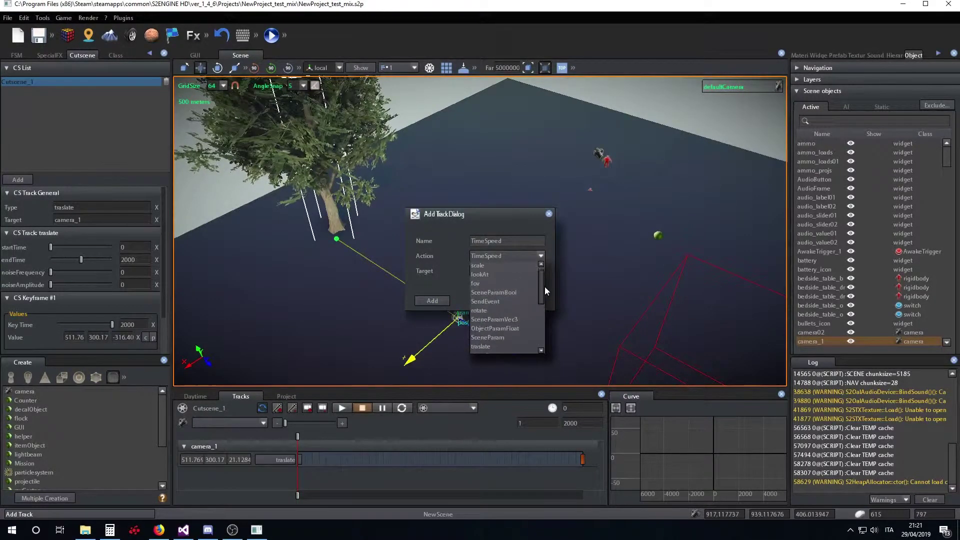
{"action": "left_click", "coordinate": [495, 275]}
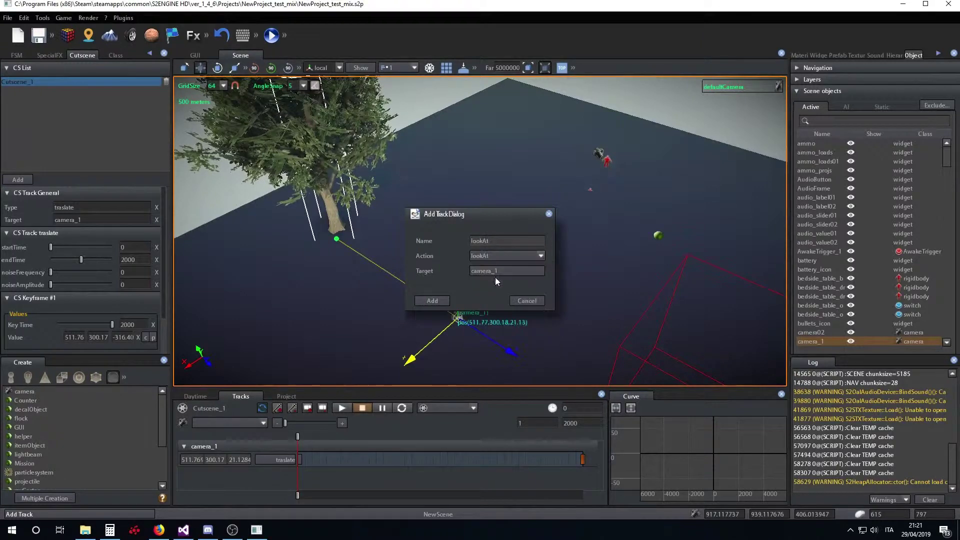
{"action": "left_click", "coordinate": [432, 301]}
{"action": "left_click", "coordinate": [308, 475]}
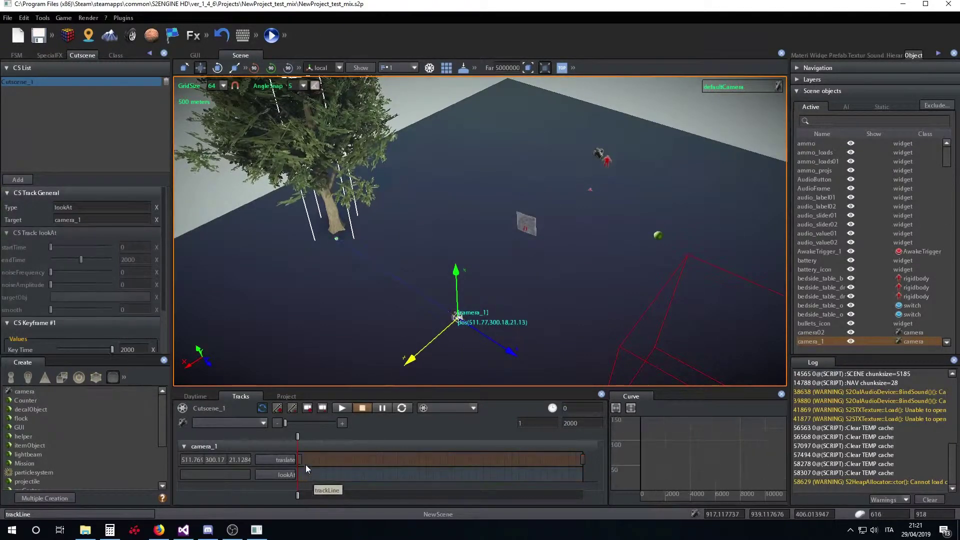
{"action": "mouse_move", "coordinate": [299, 436]}
{"action": "left_mouse_down"}
{"action": "mouse_move", "coordinate": [546, 438]}
{"action": "mouse_move", "coordinate": [280, 442]}
{"action": "left_mouse_up"}
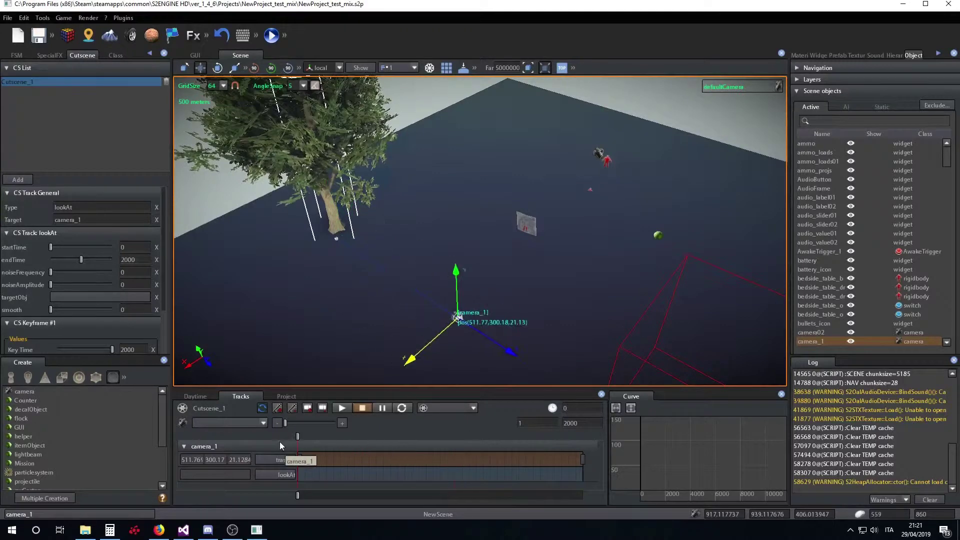
Set the lookAt target to the tree polySurface2743015_1 and preview it
{"action": "left_click", "coordinate": [65, 298]}
{"action": "left_click", "coordinate": [378, 341]}
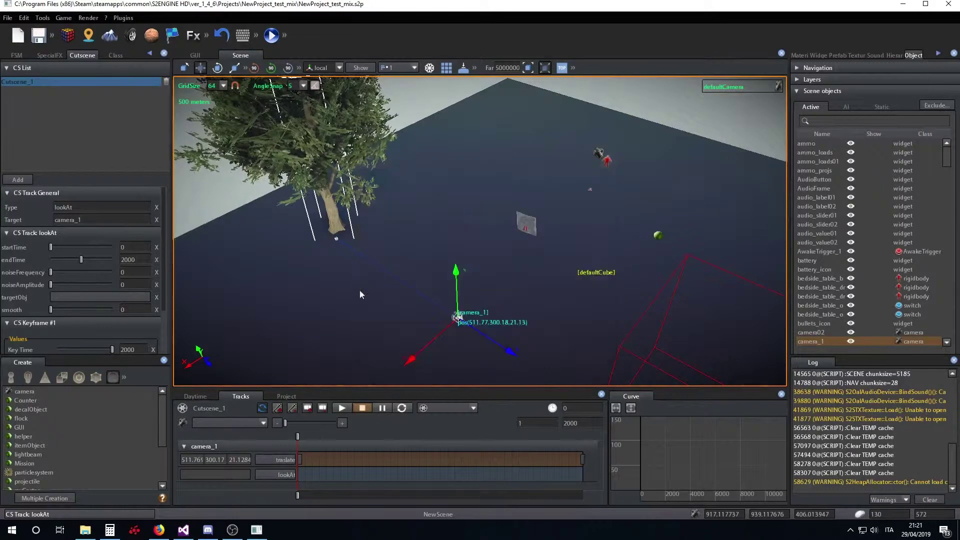
{"action": "left_click", "coordinate": [328, 177]}
{"action": "left_click", "coordinate": [380, 344]}
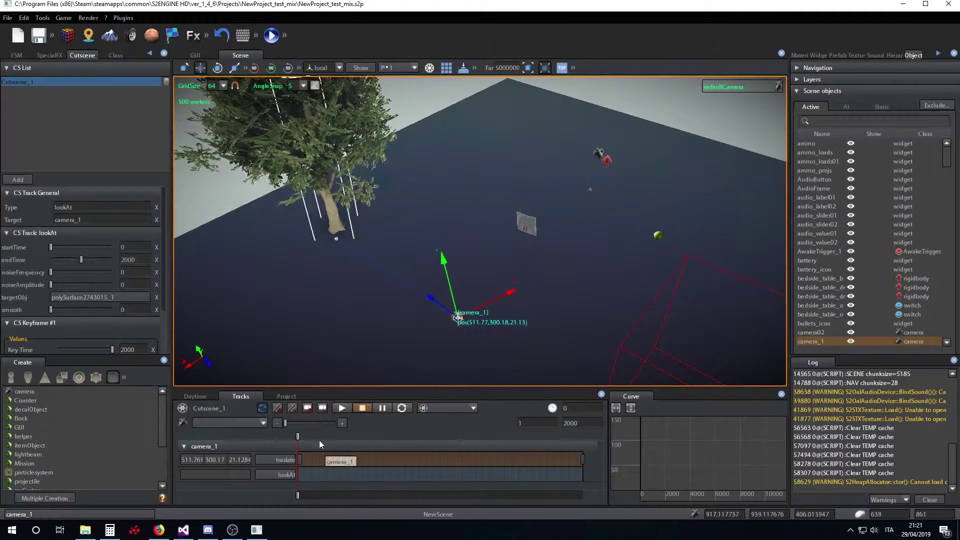
{"action": "mouse_move", "coordinate": [319, 440]}
{"action": "left_mouse_down"}
{"action": "mouse_move", "coordinate": [570, 437]}
{"action": "mouse_move", "coordinate": [373, 436]}
{"action": "left_mouse_up"}
{"action": "mouse_move", "coordinate": [421, 350]}
{"action": "right_mouse_down"}
{"action": "mouse_move", "coordinate": [433, 318]}
{"action": "mouse_move", "coordinate": [479, 307]}
{"action": "mouse_move", "coordinate": [422, 382]}
{"action": "right_mouse_up"}
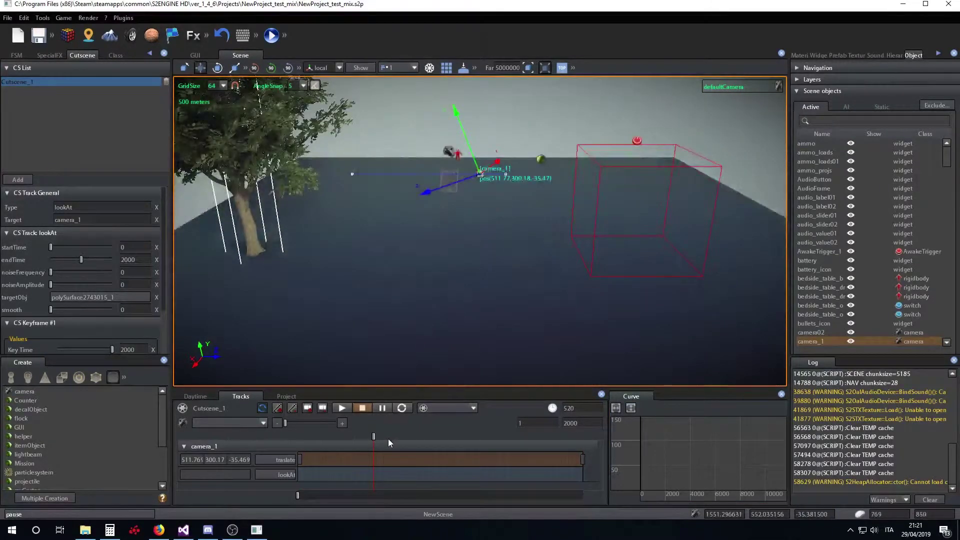
View the scene through camera02 and turn off Markers in the Show filters
{"action": "left_click_drag", "start_coordinate": [388, 439], "coordinate": [315, 437]}
{"action": "left_click", "coordinate": [735, 86]}
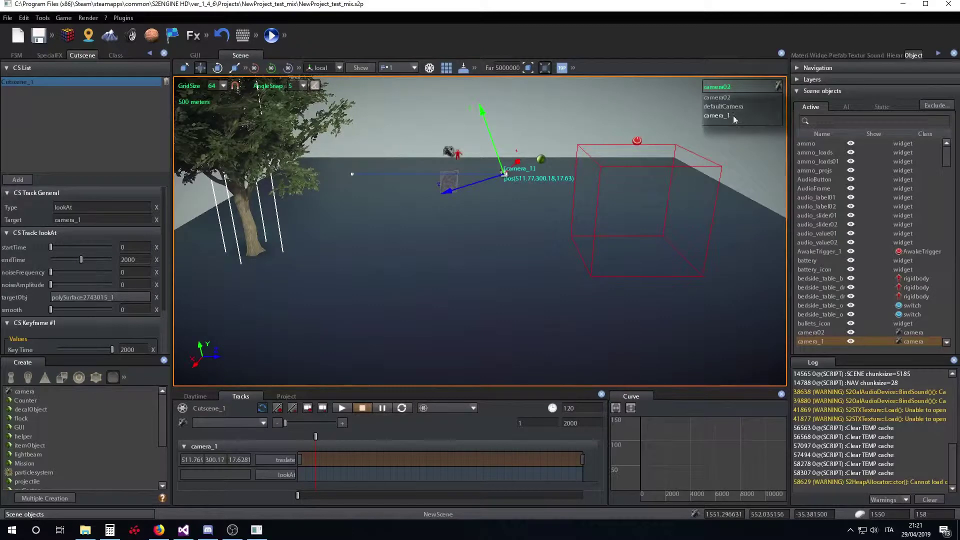
{"action": "left_click", "coordinate": [733, 99]}
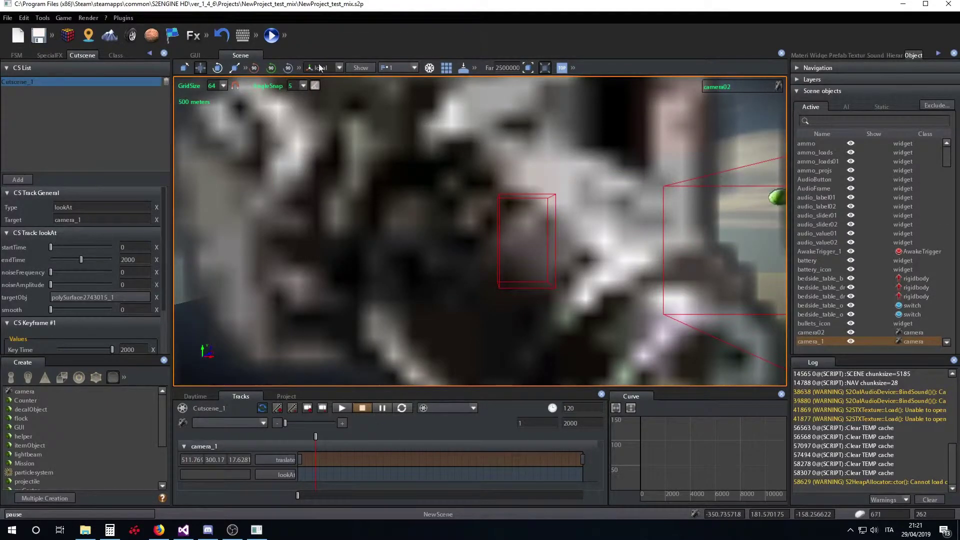
{"action": "left_click", "coordinate": [359, 70]}
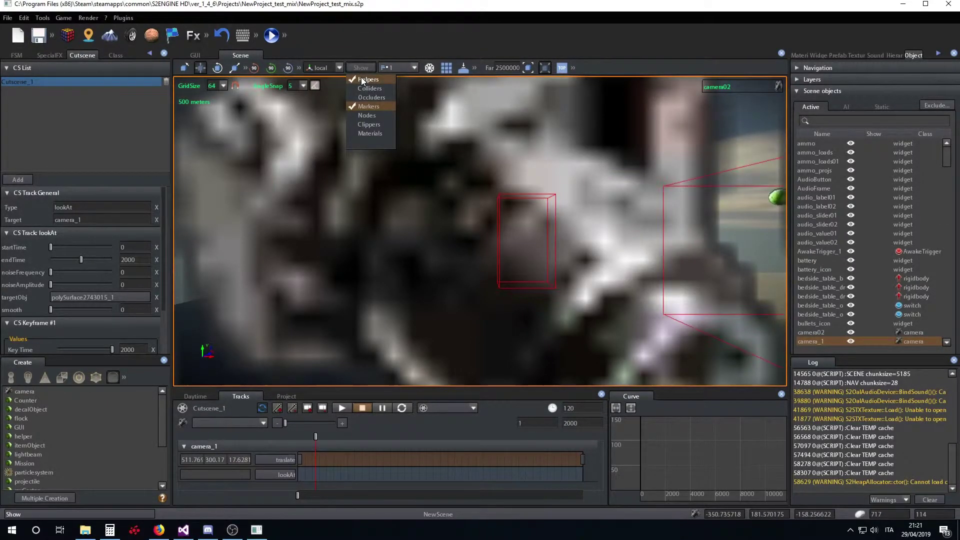
{"action": "left_click", "coordinate": [368, 107]}
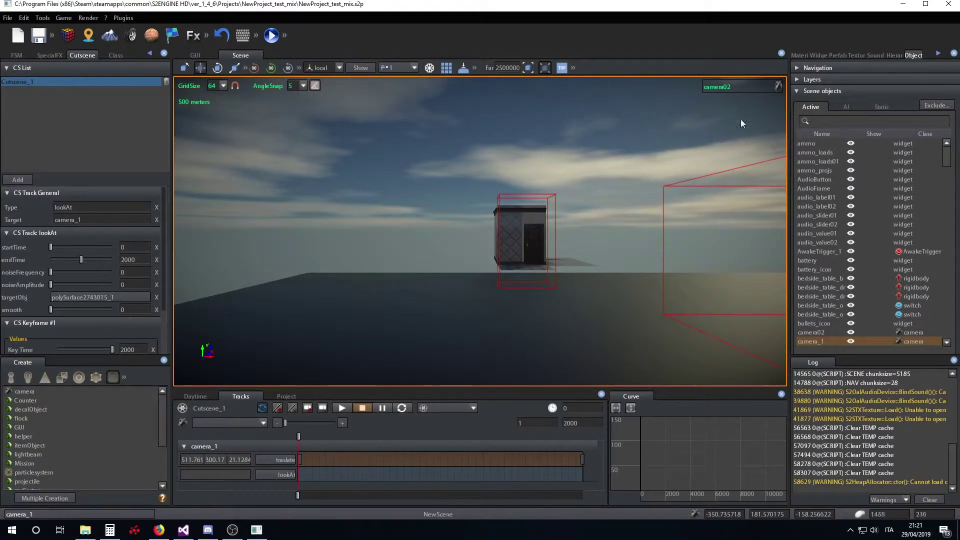
Preview Cutscene_1 through camera_1, then return to the default camera
{"action": "left_click", "coordinate": [755, 88]}
{"action": "left_click", "coordinate": [730, 117]}
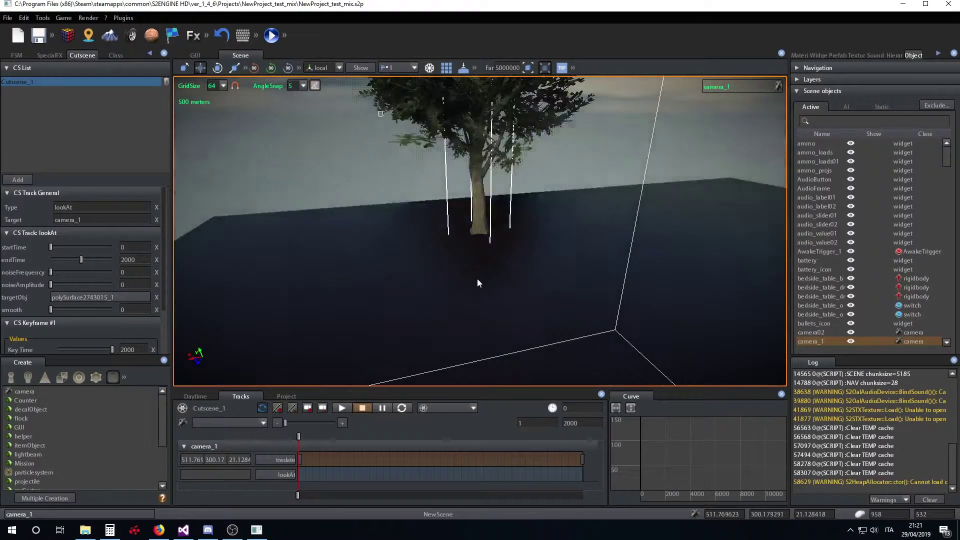
{"action": "mouse_move", "coordinate": [305, 436]}
{"action": "left_mouse_down"}
{"action": "mouse_move", "coordinate": [535, 438]}
{"action": "mouse_move", "coordinate": [297, 436]}
{"action": "left_mouse_up"}
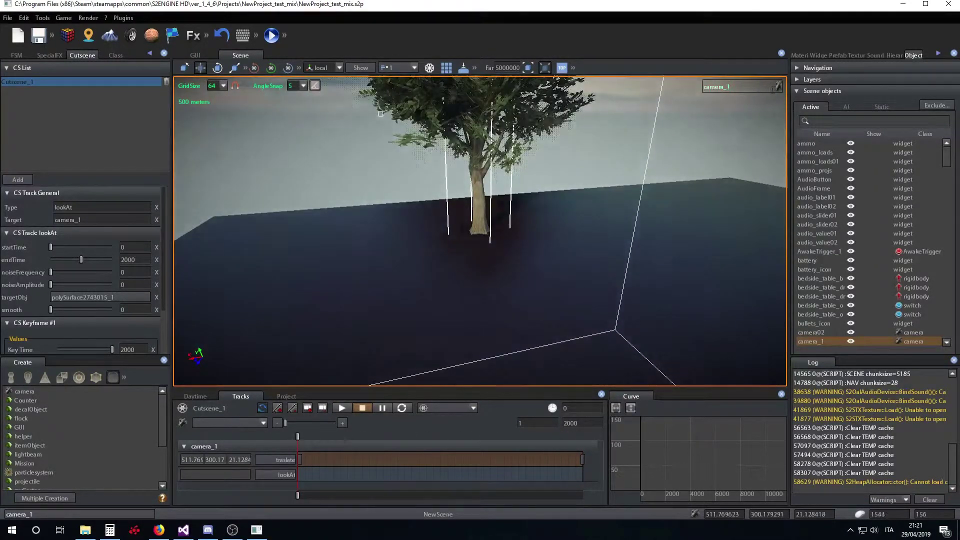
{"action": "left_click", "coordinate": [735, 87]}
{"action": "left_click", "coordinate": [731, 109]}
{"action": "mouse_move", "coordinate": [538, 225]}
{"action": "middle_mouse_down"}
{"action": "mouse_move", "coordinate": [453, 258]}
{"action": "mouse_move", "coordinate": [596, 253]}
{"action": "mouse_move", "coordinate": [550, 276]}
{"action": "mouse_move", "coordinate": [609, 257]}
{"action": "mouse_move", "coordinate": [422, 248]}
{"action": "mouse_move", "coordinate": [500, 254]}
{"action": "middle_mouse_up"}
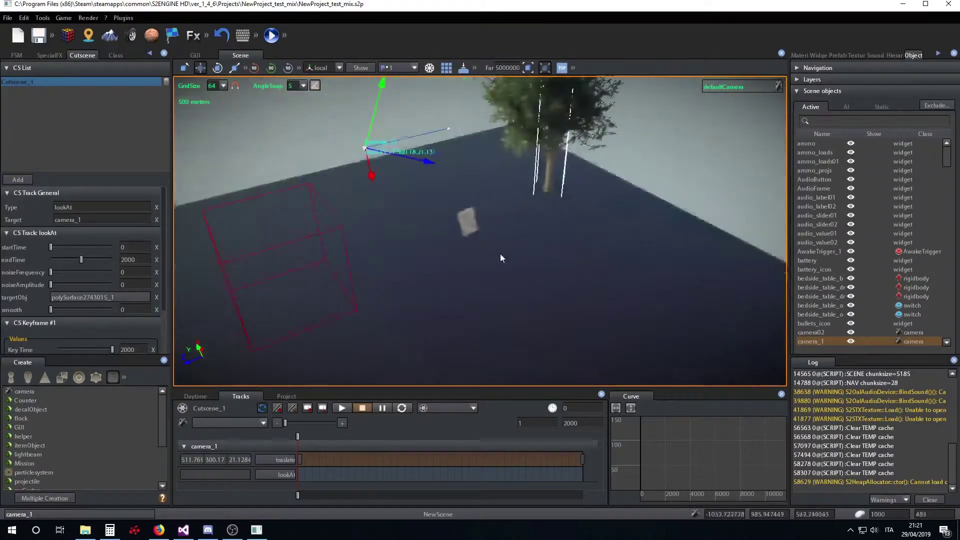
Save the scene, re-enable Markers in the Show filter, and select the box volume
{"action": "left_click", "coordinate": [40, 44]}
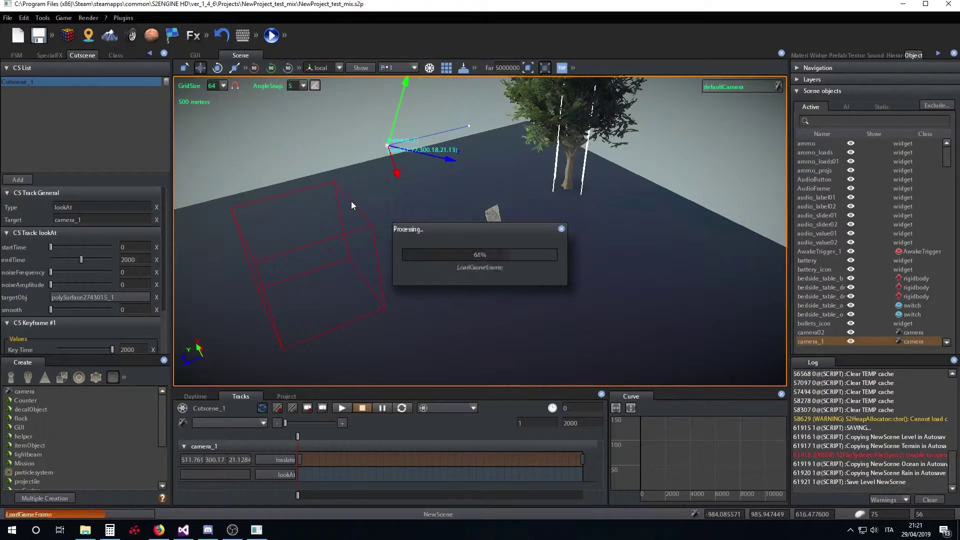
{"action": "mouse_move", "coordinate": [487, 289]}
{"action": "middle_mouse_down"}
{"action": "mouse_move", "coordinate": [561, 302]}
{"action": "mouse_move", "coordinate": [467, 294]}
{"action": "mouse_move", "coordinate": [468, 277]}
{"action": "mouse_move", "coordinate": [489, 278]}
{"action": "mouse_move", "coordinate": [444, 288]}
{"action": "mouse_move", "coordinate": [456, 285]}
{"action": "mouse_move", "coordinate": [422, 249]}
{"action": "middle_mouse_up"}
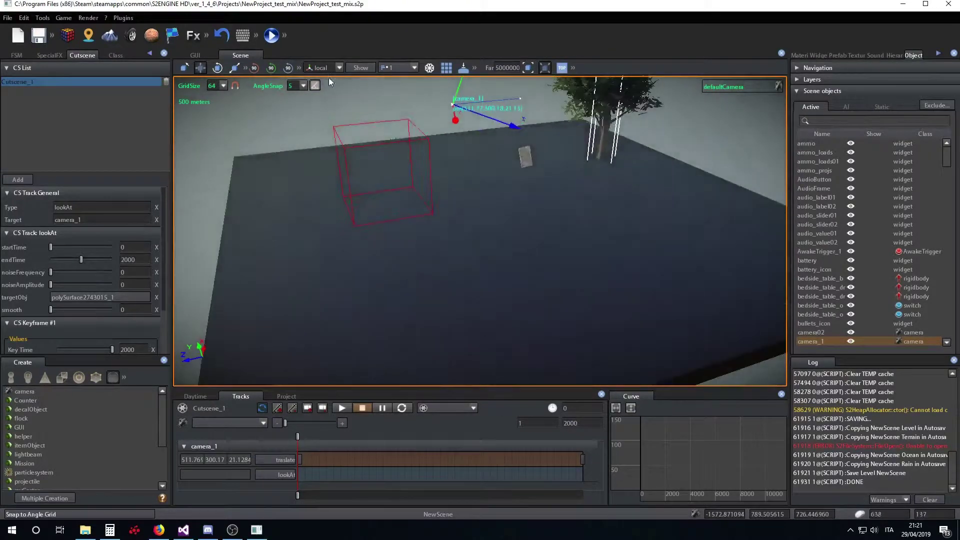
{"action": "left_click", "coordinate": [361, 68]}
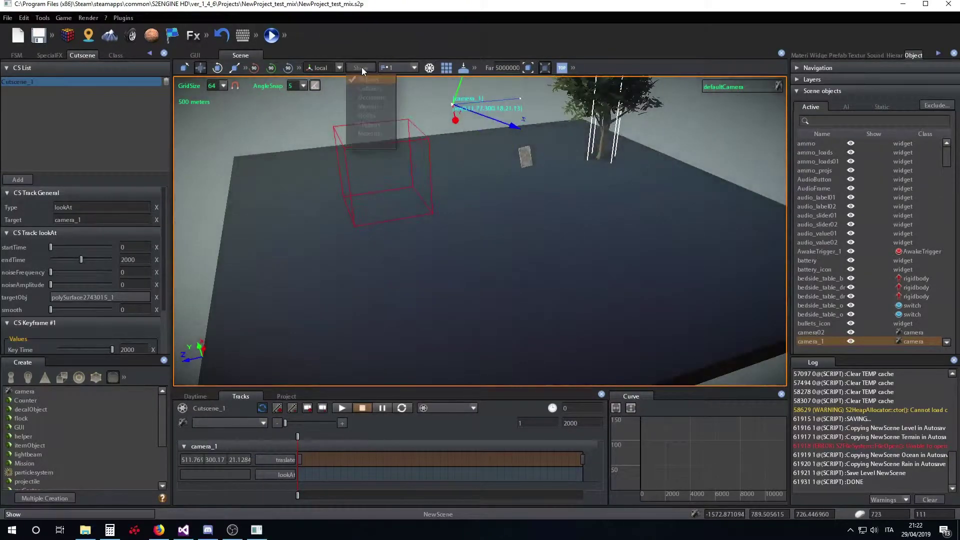
{"action": "left_click", "coordinate": [374, 115]}
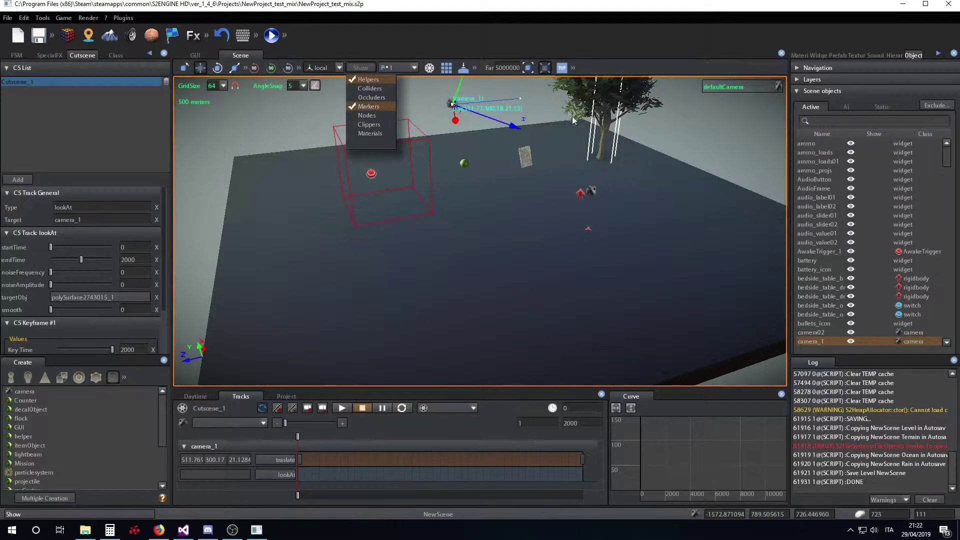
{"action": "mouse_move", "coordinate": [619, 185]}
{"action": "middle_mouse_down"}
{"action": "mouse_move", "coordinate": [565, 218]}
{"action": "mouse_move", "coordinate": [416, 218]}
{"action": "mouse_move", "coordinate": [437, 224]}
{"action": "mouse_move", "coordinate": [435, 240]}
{"action": "mouse_move", "coordinate": [445, 220]}
{"action": "mouse_move", "coordinate": [473, 260]}
{"action": "middle_mouse_up"}
{"action": "left_click", "coordinate": [445, 222]}
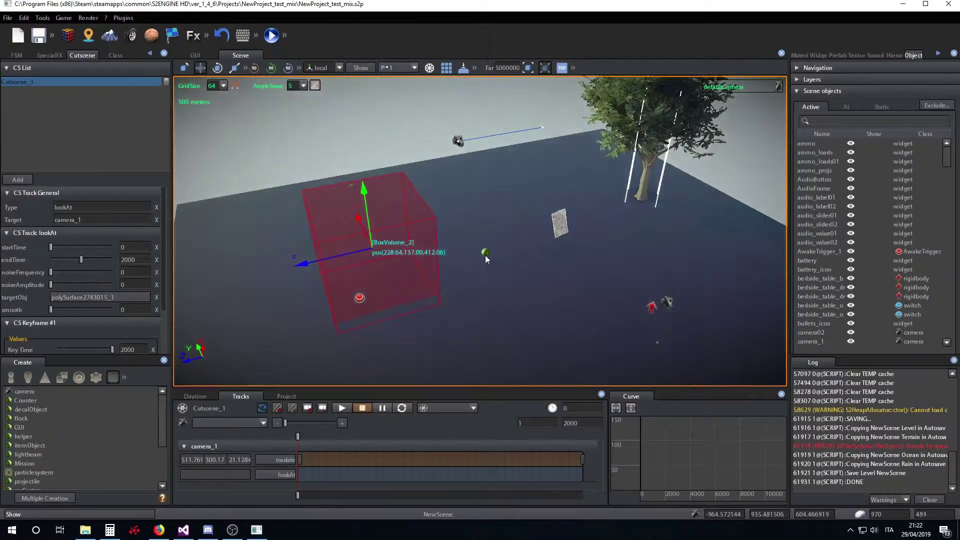
Select helper_1, the green ball, and show its class properties
{"action": "left_click", "coordinate": [486, 253]}
{"action": "middle_click_drag", "start_coordinate": [497, 270], "coordinate": [489, 266]}
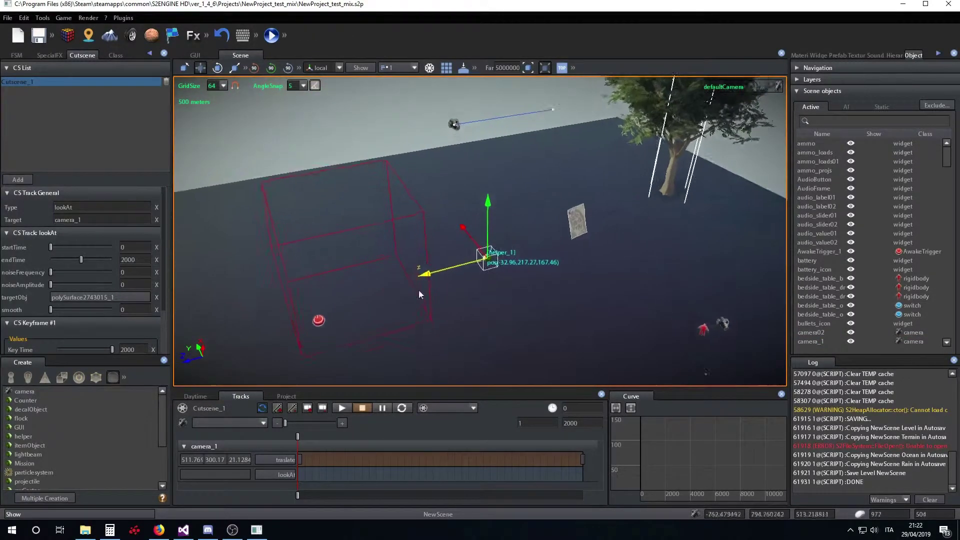
{"action": "left_click", "coordinate": [116, 55]}
{"action": "scroll", "coordinate": [105, 205], "scroll_direction": "down", "scroll_amount": 5}
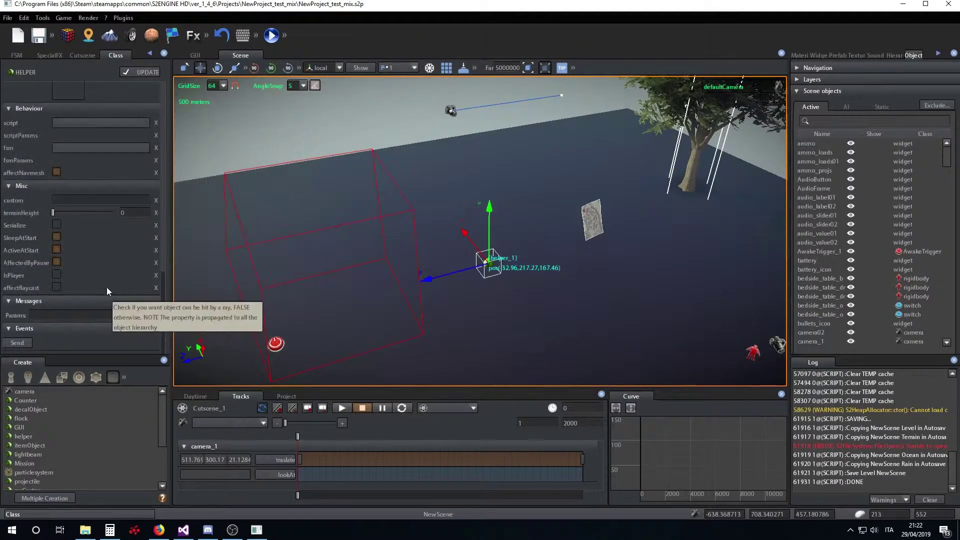
{"action": "middle_click_drag", "start_coordinate": [496, 289], "coordinate": [516, 289]}
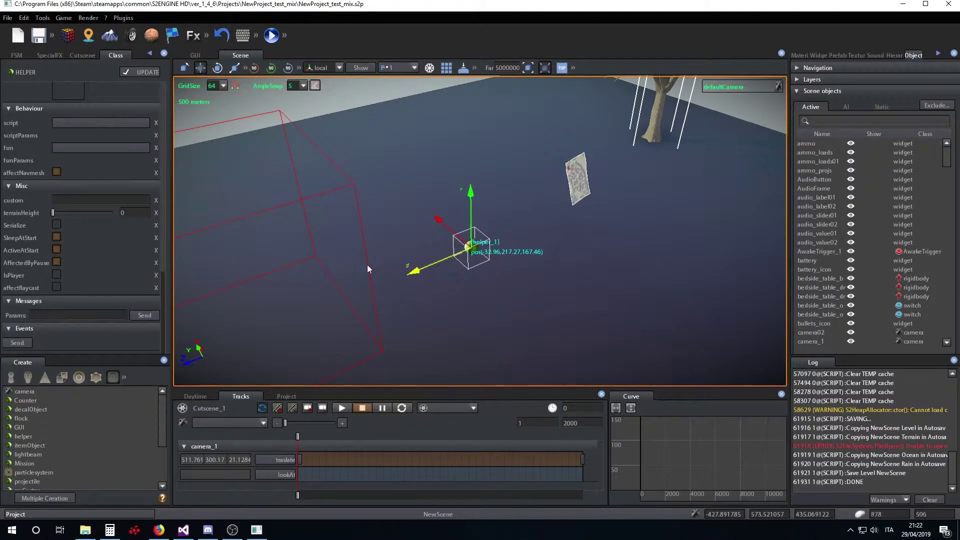
Assign PLAY_cutscene.gms from the ROOT folder to helper_1's fsm field and open its graph
{"action": "left_click", "coordinate": [287, 396]}
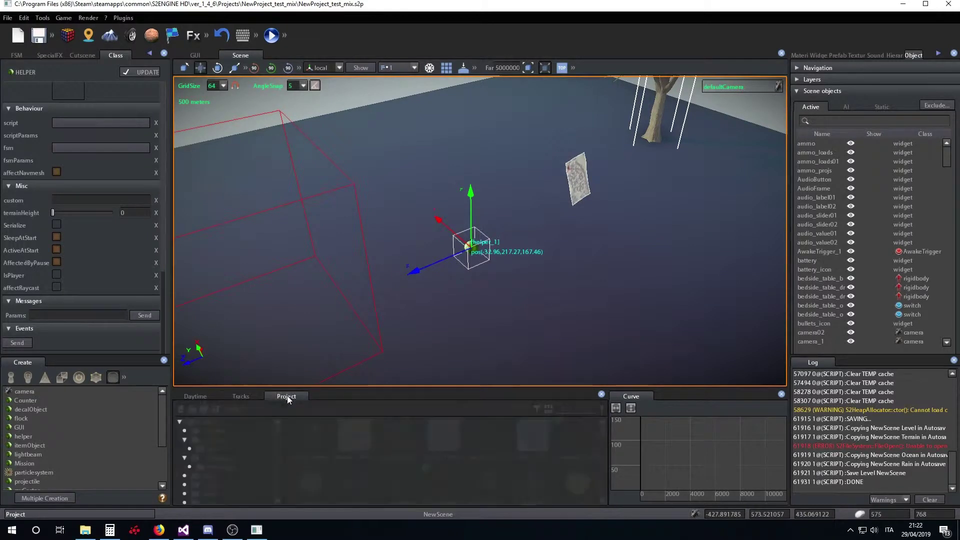
{"action": "scroll", "coordinate": [227, 432], "scroll_direction": "down", "scroll_amount": 5}
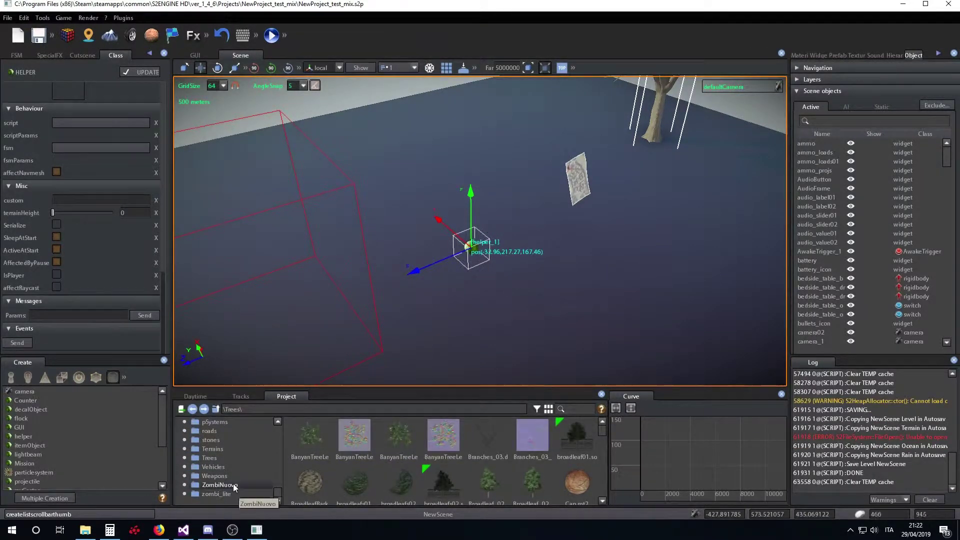
{"action": "scroll", "coordinate": [233, 484], "scroll_direction": "up", "scroll_amount": 3}
{"action": "scroll", "coordinate": [236, 458], "scroll_direction": "up", "scroll_amount": 3}
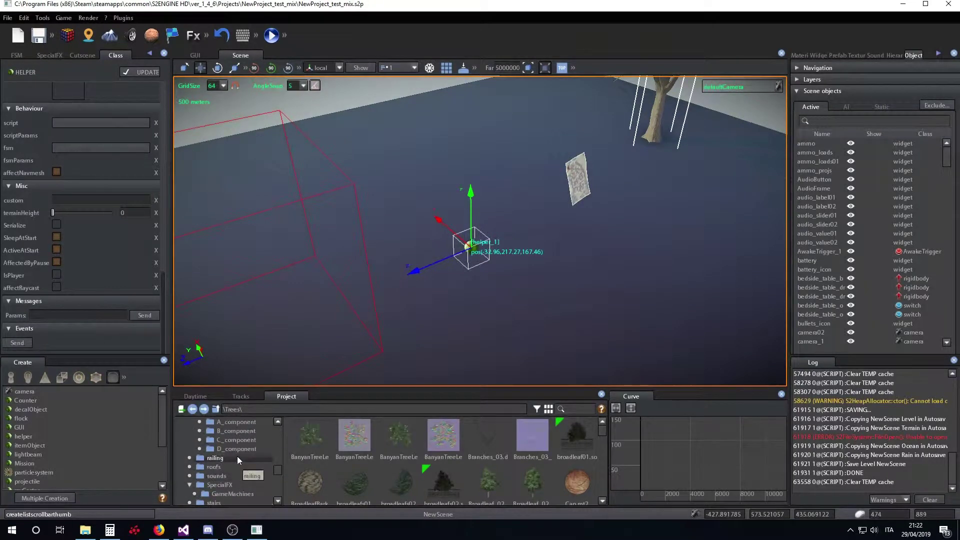
{"action": "scroll", "coordinate": [237, 456], "scroll_direction": "up", "scroll_amount": 2}
{"action": "scroll", "coordinate": [237, 456], "scroll_direction": "up", "scroll_amount": 2}
{"action": "scroll", "coordinate": [237, 456], "scroll_direction": "up", "scroll_amount": 2}
{"action": "scroll", "coordinate": [237, 456], "scroll_direction": "up", "scroll_amount": 2}
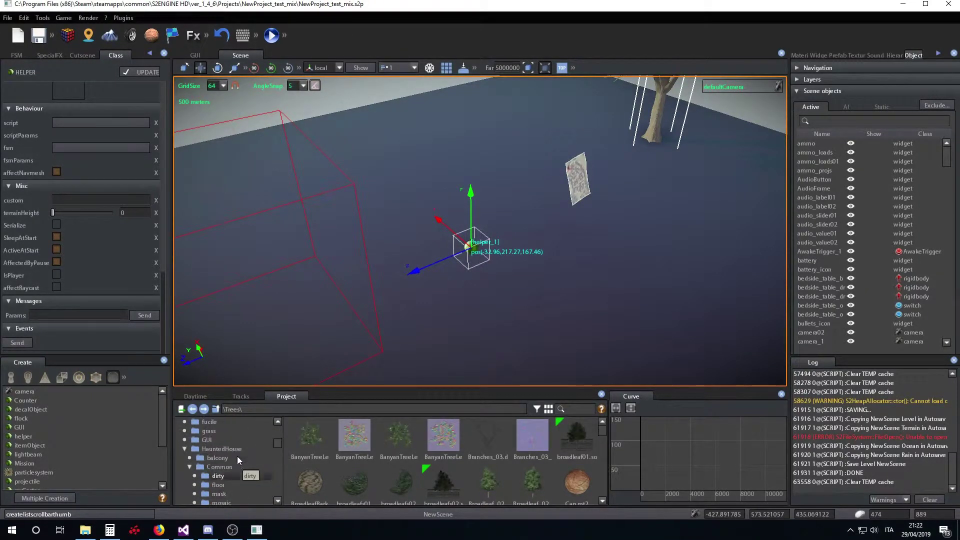
{"action": "scroll", "coordinate": [238, 455], "scroll_direction": "up", "scroll_amount": 2}
{"action": "scroll", "coordinate": [238, 455], "scroll_direction": "up", "scroll_amount": 3}
{"action": "scroll", "coordinate": [235, 450], "scroll_direction": "up", "scroll_amount": 2}
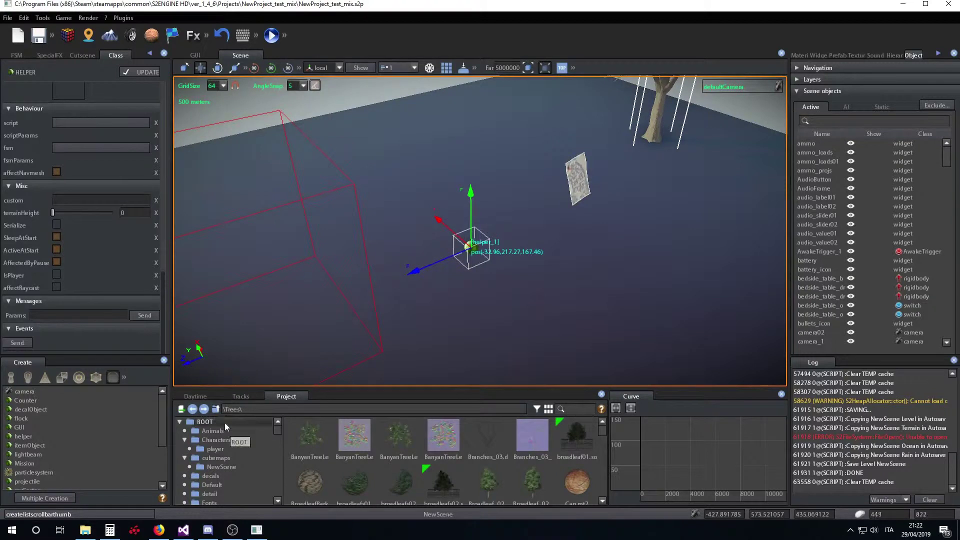
{"action": "left_click", "coordinate": [224, 422]}
{"action": "left_click_drag", "start_coordinate": [603, 433], "coordinate": [598, 501]}
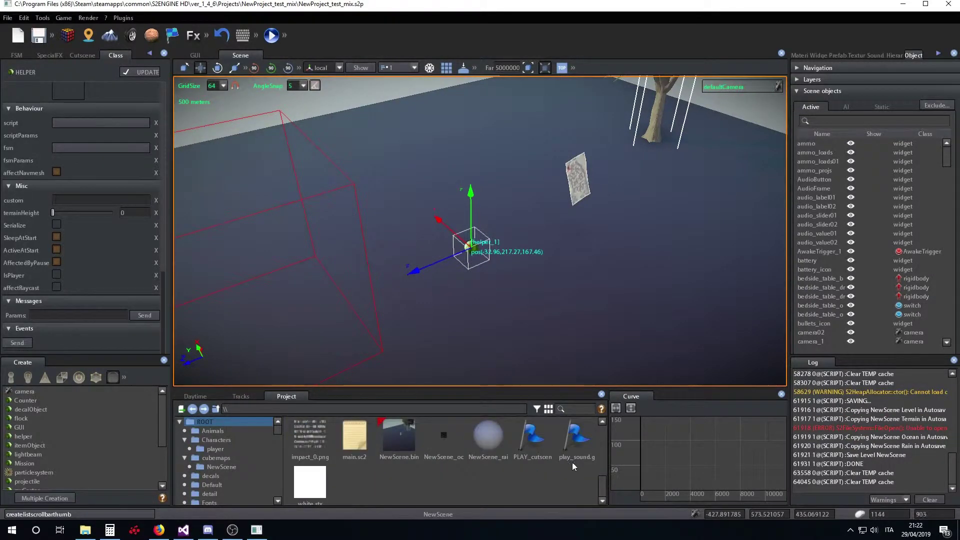
{"action": "mouse_move", "coordinate": [540, 444]}
{"action": "left_mouse_down"}
{"action": "mouse_move", "coordinate": [128, 274]}
{"action": "mouse_move", "coordinate": [78, 146]}
{"action": "left_mouse_up"}
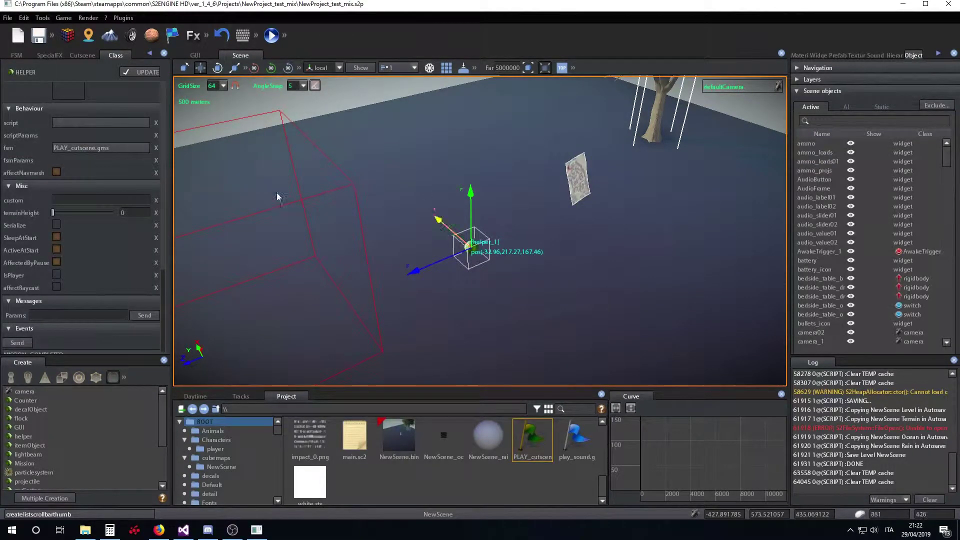
{"action": "double_click", "coordinate": [89, 147]}
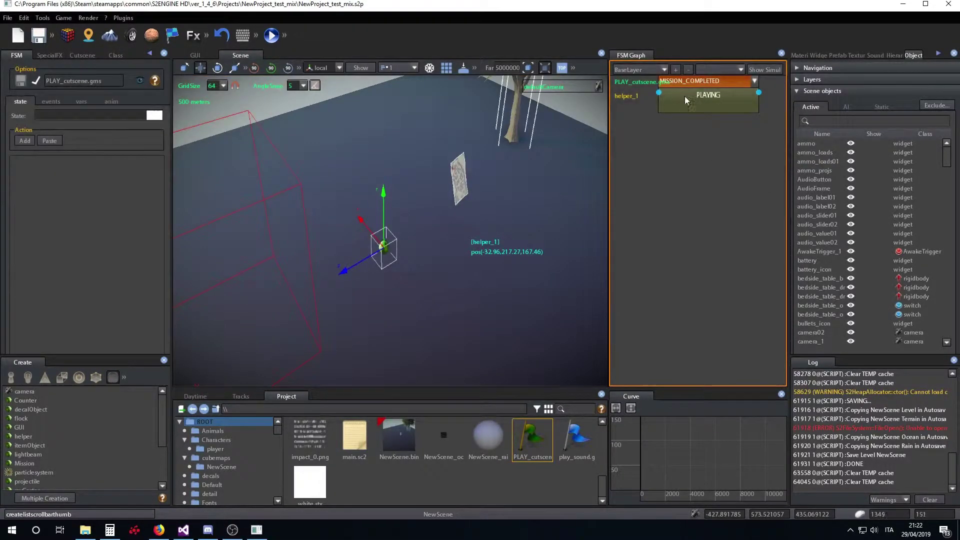
Move the PLAYING node down and change its start event from MISSION_COMPLETED to START
{"action": "left_click_drag", "start_coordinate": [685, 100], "coordinate": [691, 202]}
{"action": "left_click", "coordinate": [753, 182]}
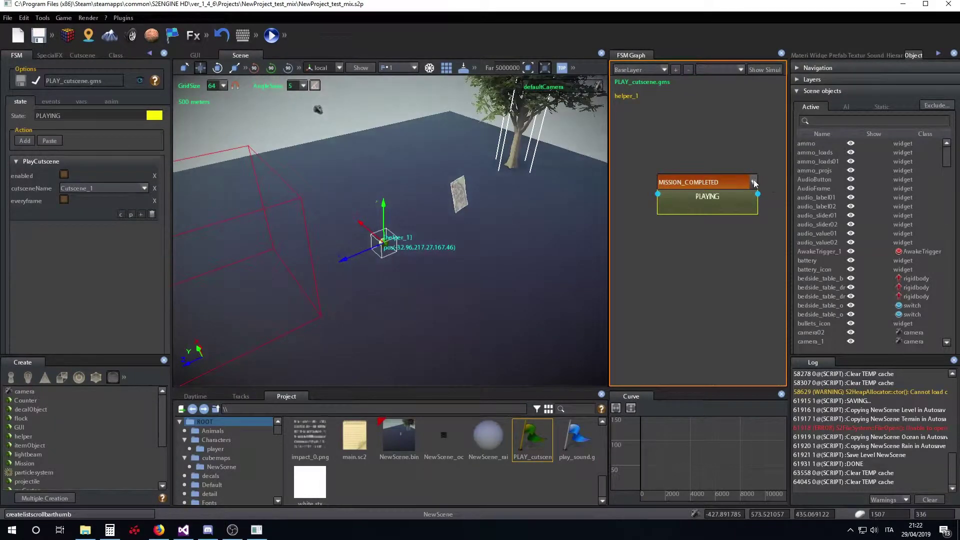
{"action": "left_click", "coordinate": [685, 193]}
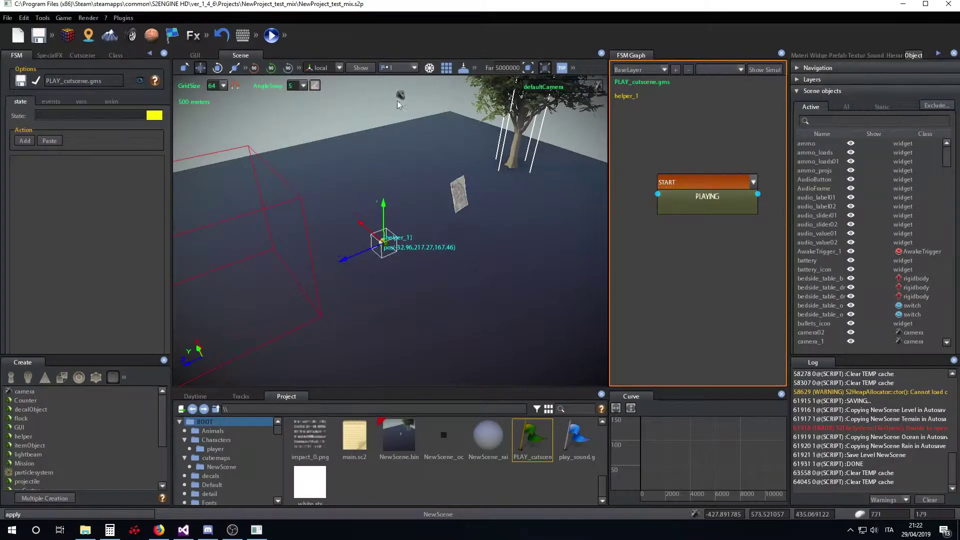
Move the PLAYING node back up in the graph and save the project
{"action": "right_click_drag", "start_coordinate": [448, 98], "coordinate": [307, 218]}
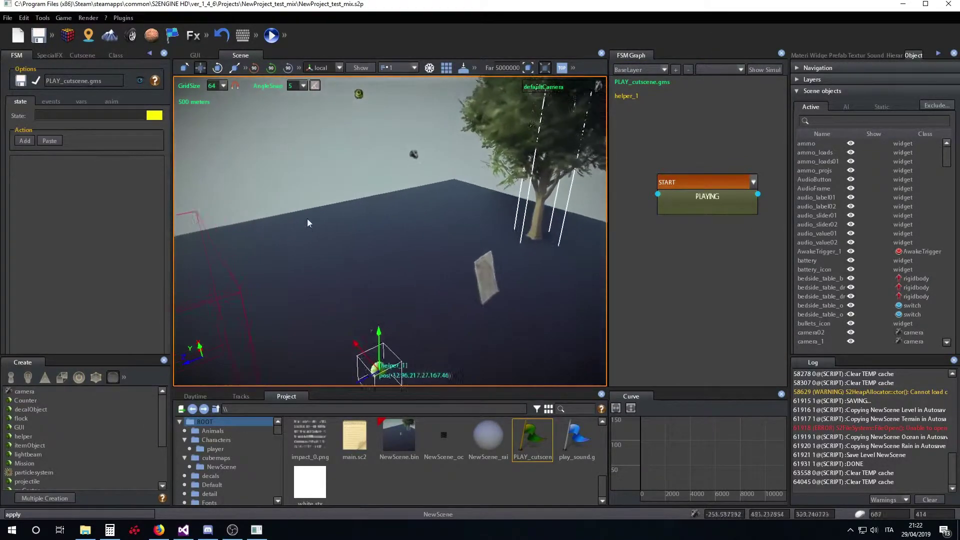
{"action": "right_click_drag", "start_coordinate": [307, 223], "coordinate": [445, 207]}
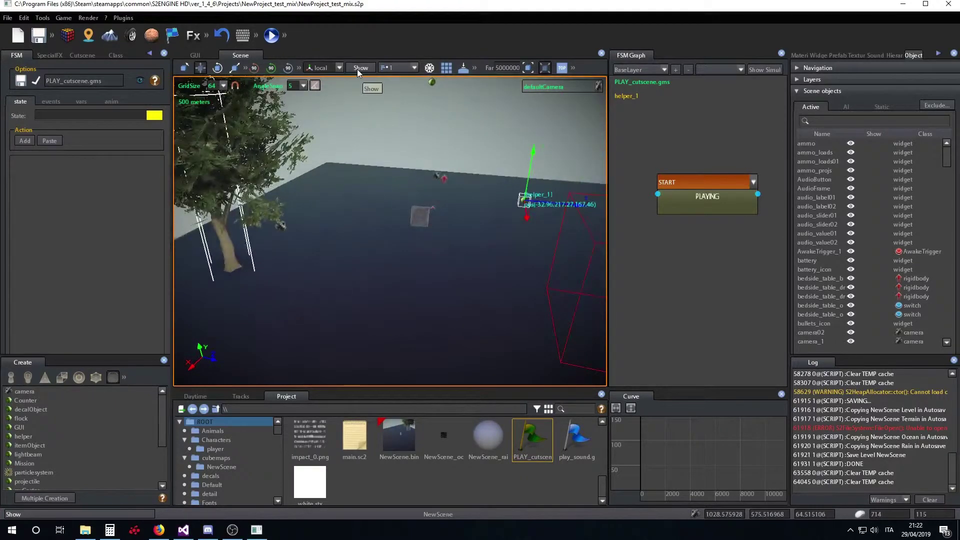
{"action": "left_click", "coordinate": [358, 70]}
{"action": "left_click", "coordinate": [359, 67]}
{"action": "mouse_move", "coordinate": [354, 214]}
{"action": "right_mouse_down"}
{"action": "mouse_move", "coordinate": [372, 239]}
{"action": "mouse_move", "coordinate": [404, 253]}
{"action": "right_mouse_up"}
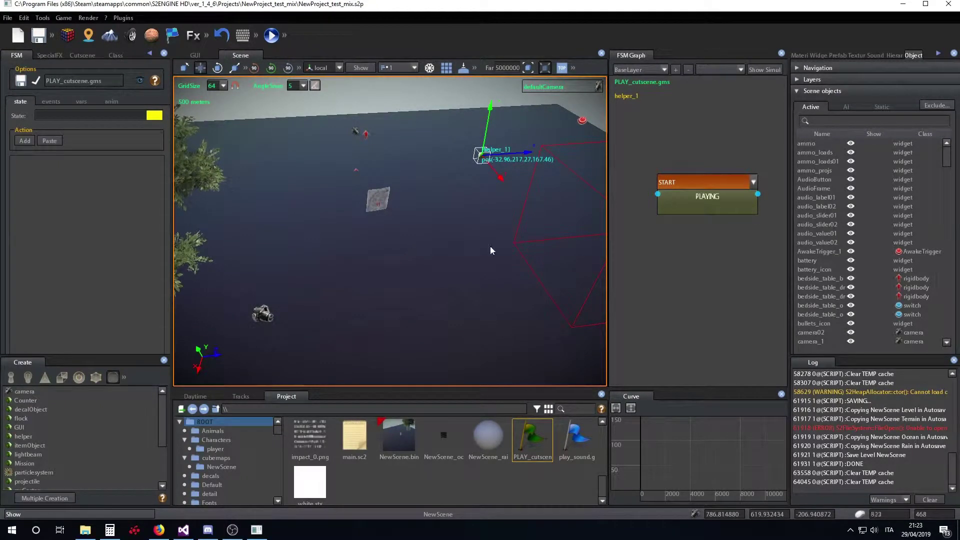
{"action": "left_click_drag", "start_coordinate": [702, 201], "coordinate": [694, 184]}
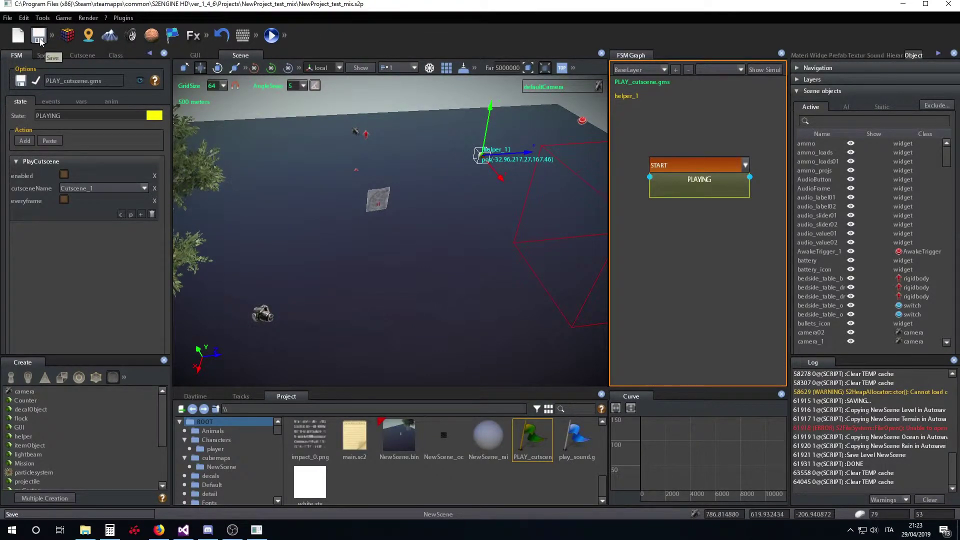
{"action": "left_click", "coordinate": [40, 42]}
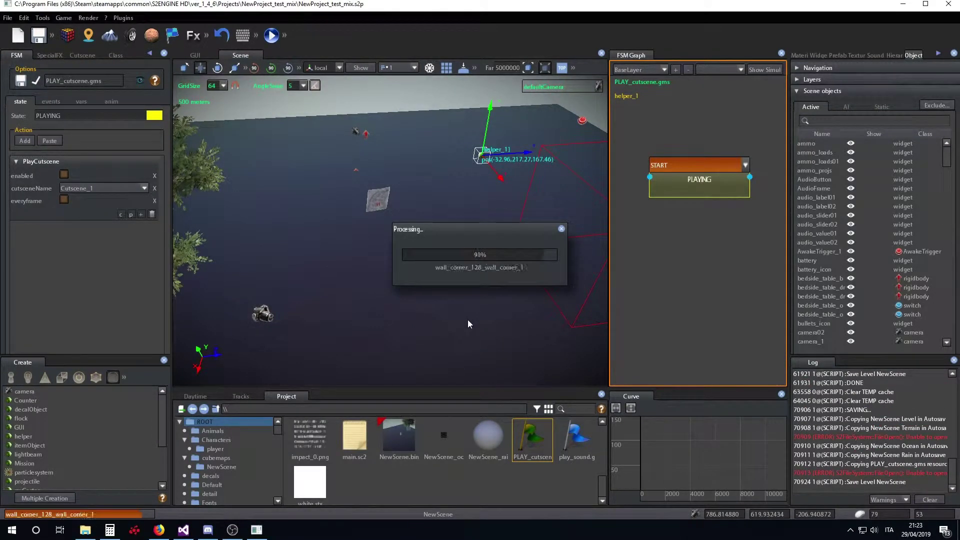
Select AwakeTrigger_1, run an F5 test play, and stop it with Escape
{"action": "mouse_move", "coordinate": [436, 306]}
{"action": "middle_mouse_down"}
{"action": "mouse_move", "coordinate": [479, 265]}
{"action": "mouse_move", "coordinate": [450, 278]}
{"action": "mouse_move", "coordinate": [467, 244]}
{"action": "middle_mouse_up"}
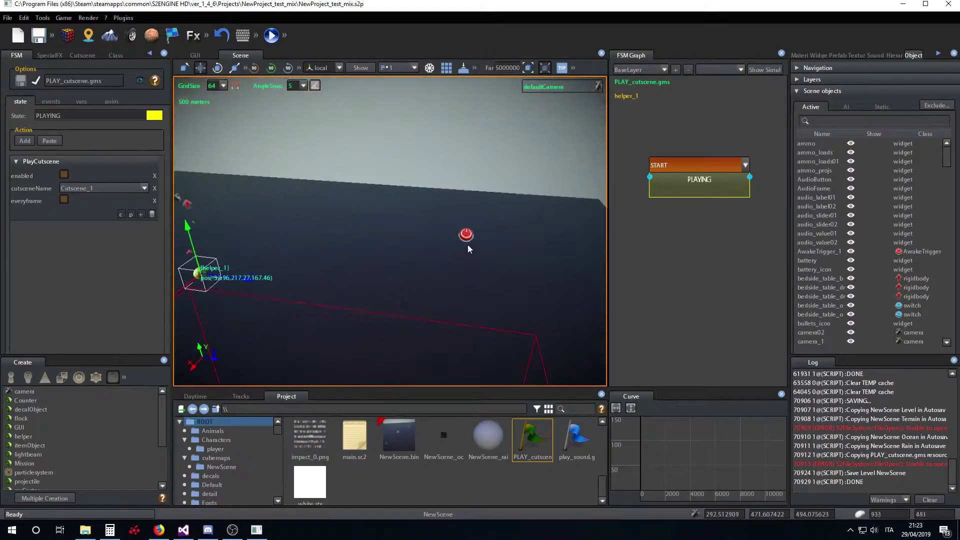
{"action": "left_click", "coordinate": [466, 236]}
{"action": "mouse_move", "coordinate": [392, 250]}
{"action": "middle_mouse_down"}
{"action": "mouse_move", "coordinate": [274, 253]}
{"action": "mouse_move", "coordinate": [378, 235]}
{"action": "mouse_move", "coordinate": [383, 255]}
{"action": "mouse_move", "coordinate": [294, 251]}
{"action": "mouse_move", "coordinate": [379, 214]}
{"action": "mouse_move", "coordinate": [419, 229]}
{"action": "mouse_move", "coordinate": [327, 275]}
{"action": "mouse_move", "coordinate": [397, 278]}
{"action": "mouse_move", "coordinate": [385, 259]}
{"action": "middle_mouse_up"}
{"action": "key", "text": "F5"}
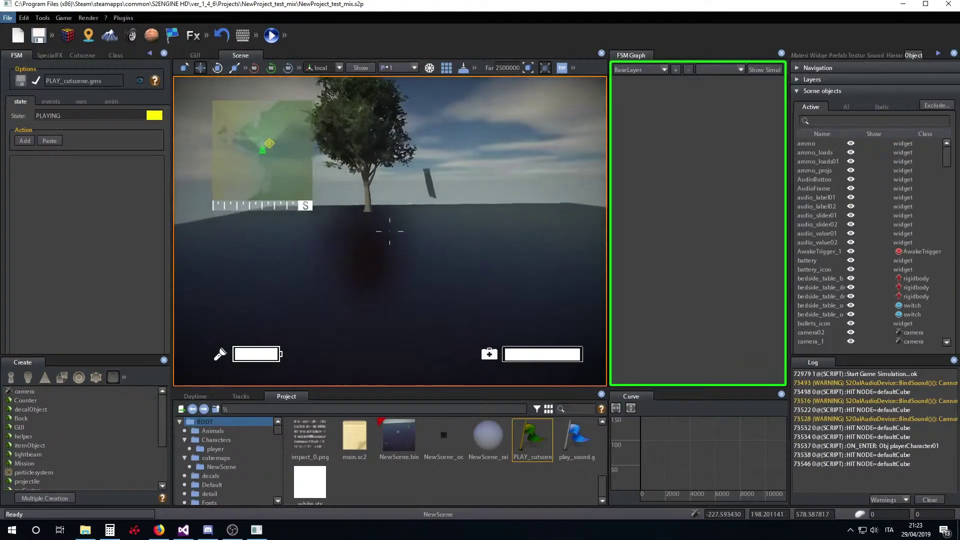
{"action": "key", "text": "Escape"}
{"action": "mouse_move", "coordinate": [428, 233]}
{"action": "right_mouse_down"}
{"action": "mouse_move", "coordinate": [403, 270]}
{"action": "mouse_move", "coordinate": [450, 300]}
{"action": "mouse_move", "coordinate": [371, 262]}
{"action": "mouse_move", "coordinate": [485, 287]}
{"action": "mouse_move", "coordinate": [410, 315]}
{"action": "mouse_move", "coordinate": [453, 312]}
{"action": "mouse_move", "coordinate": [312, 274]}
{"action": "mouse_move", "coordinate": [480, 274]}
{"action": "mouse_move", "coordinate": [412, 268]}
{"action": "mouse_move", "coordinate": [420, 270]}
{"action": "right_mouse_up"}
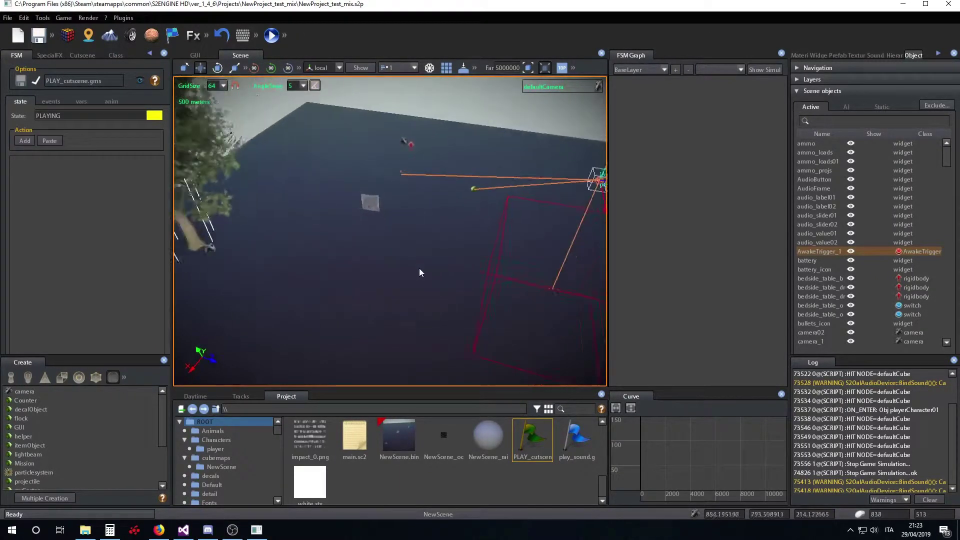
Choose camera_1 in the Cutscene Tracks camera combo box for Cutscene_1
{"action": "left_click", "coordinate": [81, 55]}
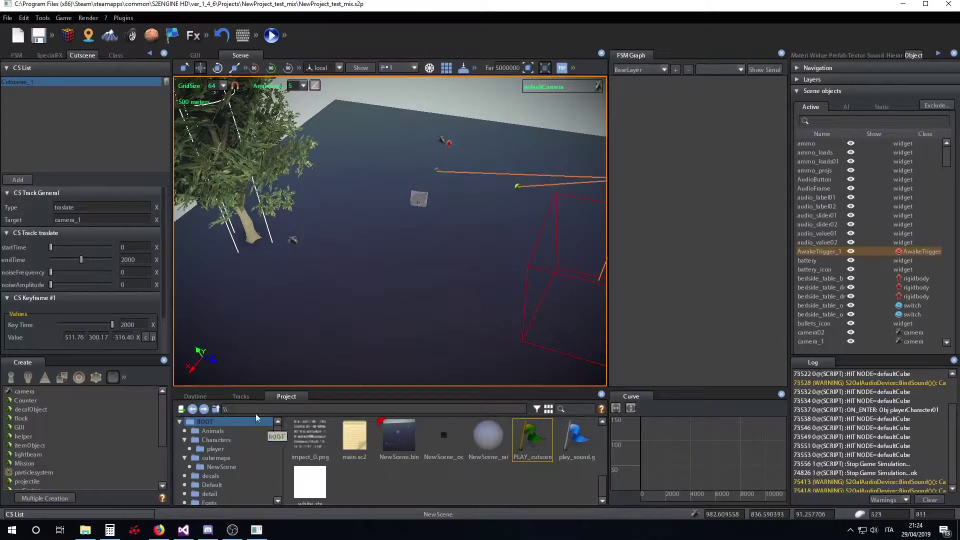
{"action": "left_click", "coordinate": [240, 396]}
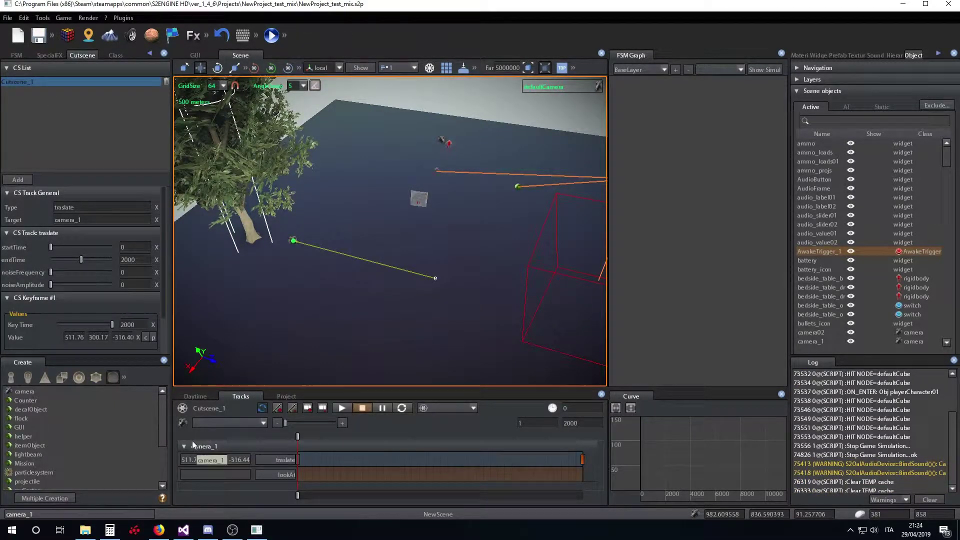
{"action": "left_click", "coordinate": [263, 424]}
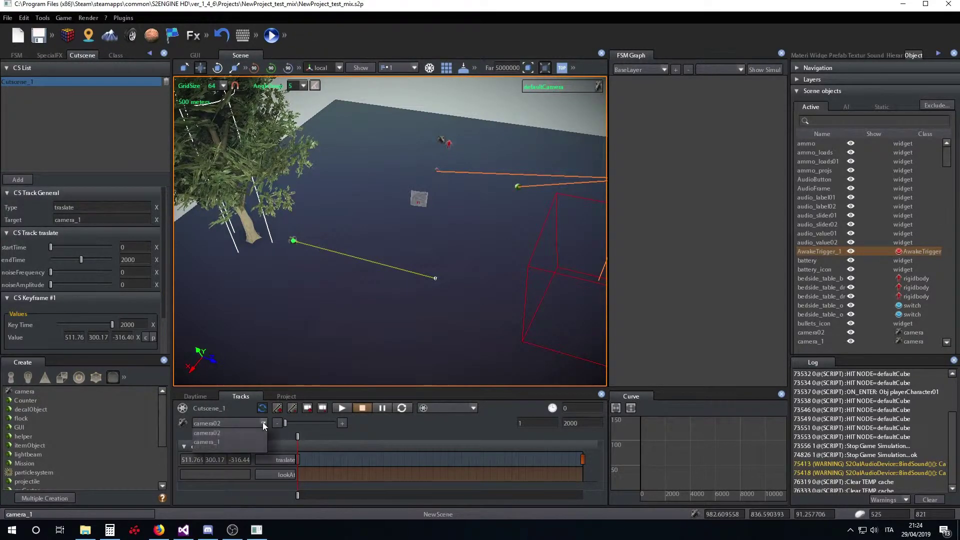
{"action": "left_click", "coordinate": [209, 442]}
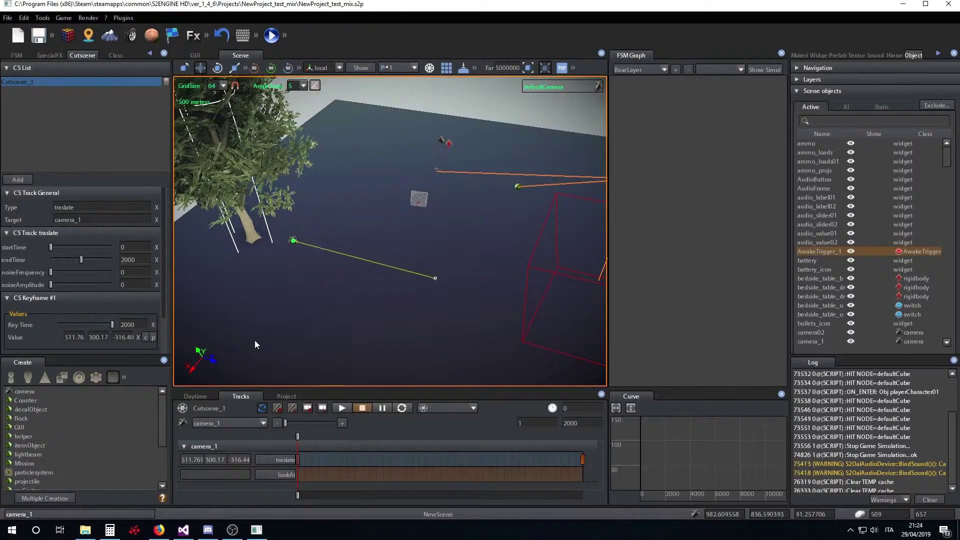
{"action": "double_click", "coordinate": [431, 276]}
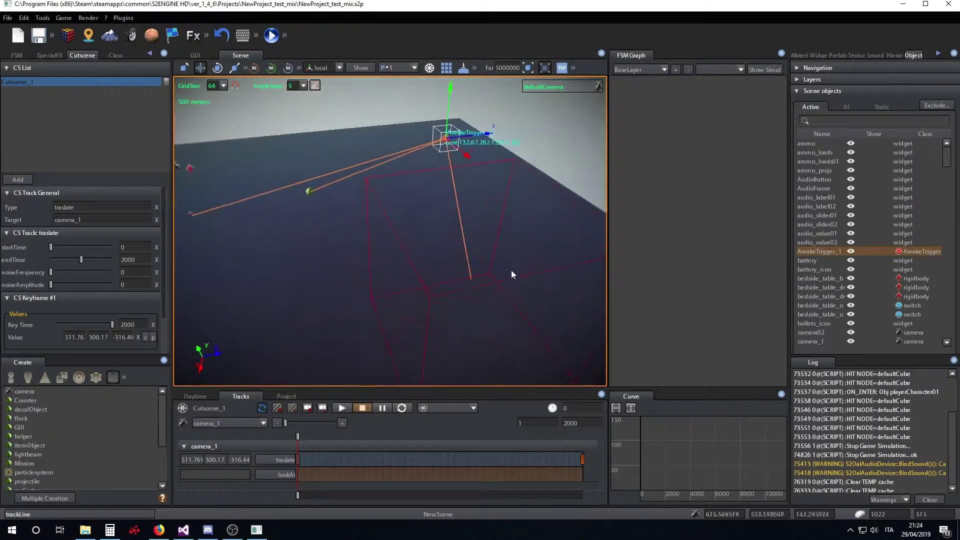
{"action": "mouse_move", "coordinate": [515, 255]}
{"action": "right_mouse_down"}
{"action": "mouse_move", "coordinate": [385, 287]}
{"action": "mouse_move", "coordinate": [436, 288]}
{"action": "mouse_move", "coordinate": [377, 298]}
{"action": "mouse_move", "coordinate": [450, 305]}
{"action": "right_mouse_up"}
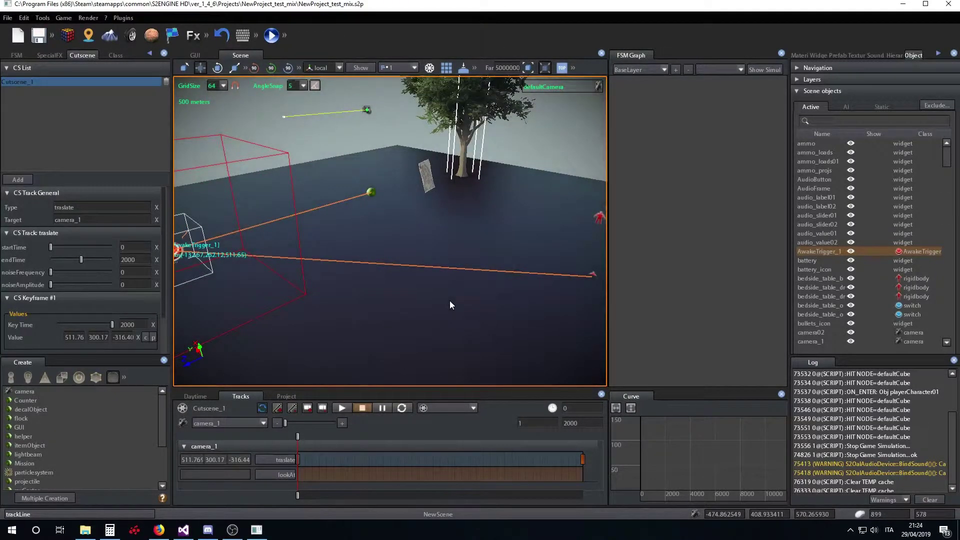
{"action": "key", "text": "F5"}
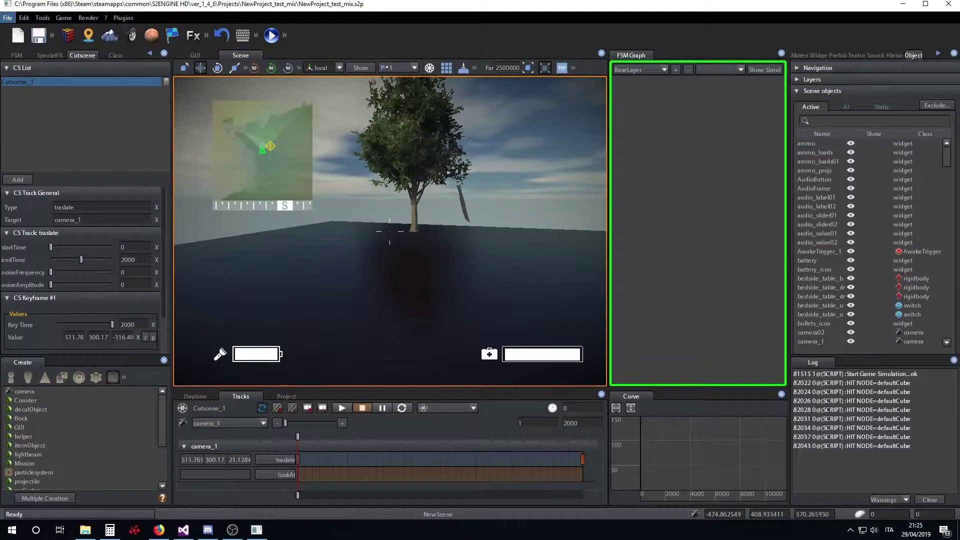
{"action": "key", "text": "Escape"}
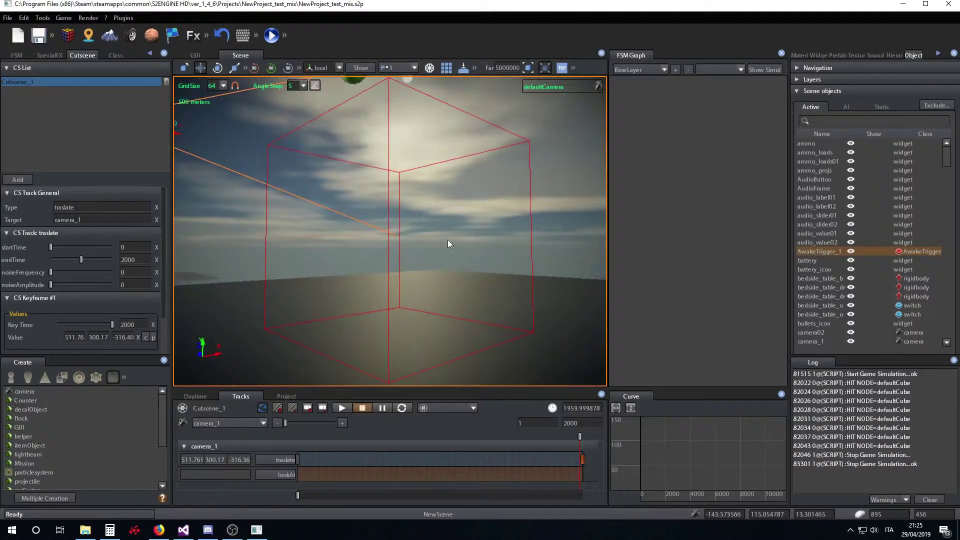
Select AwakeTrigger_1, confirm the track end time of 2000, and show its properties
{"action": "left_click", "coordinate": [448, 239]}
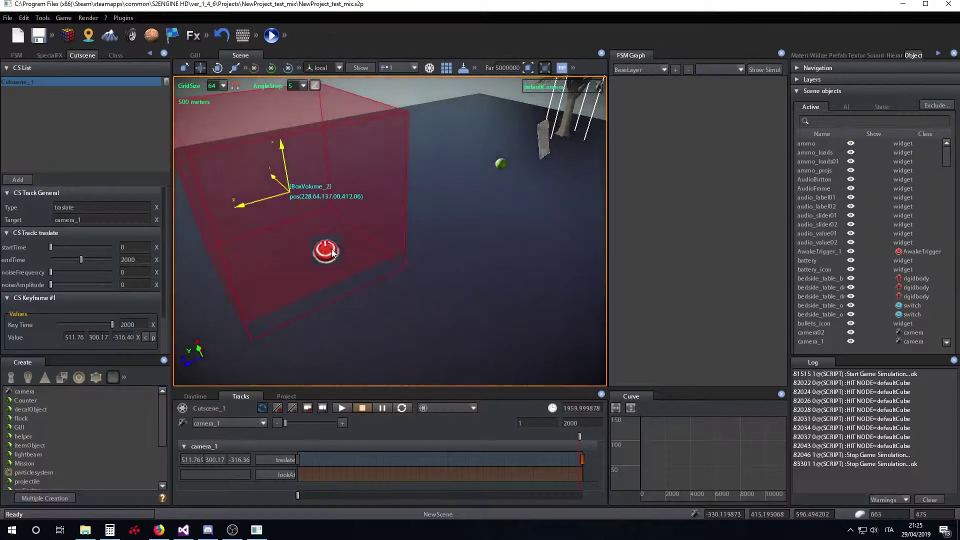
{"action": "left_click", "coordinate": [333, 252]}
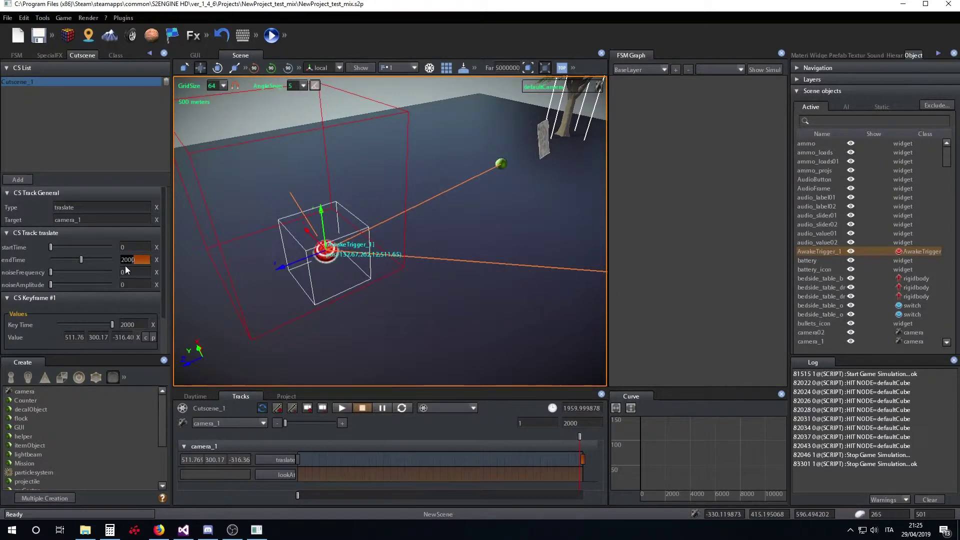
{"action": "key", "text": "Return"}
{"action": "left_click", "coordinate": [119, 55]}
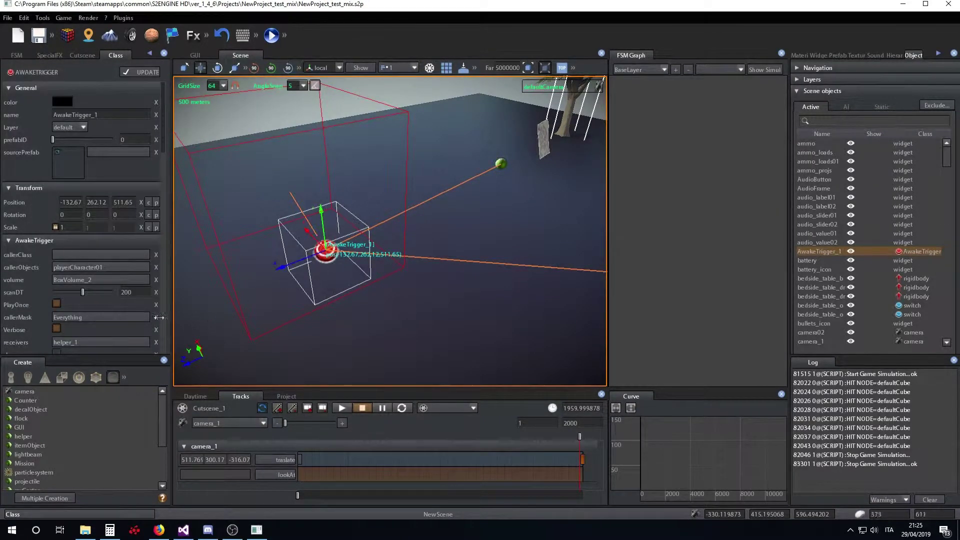
{"action": "scroll", "coordinate": [139, 277], "scroll_direction": "down", "scroll_amount": 2}
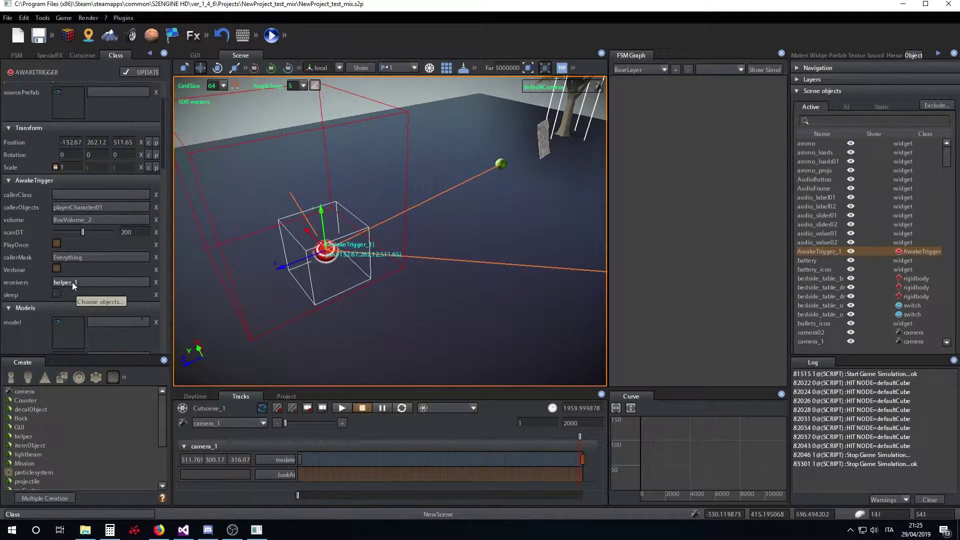
Run an F5 test play into the trigger volume and stop it with Escape
{"action": "mouse_move", "coordinate": [446, 278]}
{"action": "middle_mouse_down"}
{"action": "mouse_move", "coordinate": [421, 287]}
{"action": "mouse_move", "coordinate": [401, 266]}
{"action": "middle_mouse_up"}
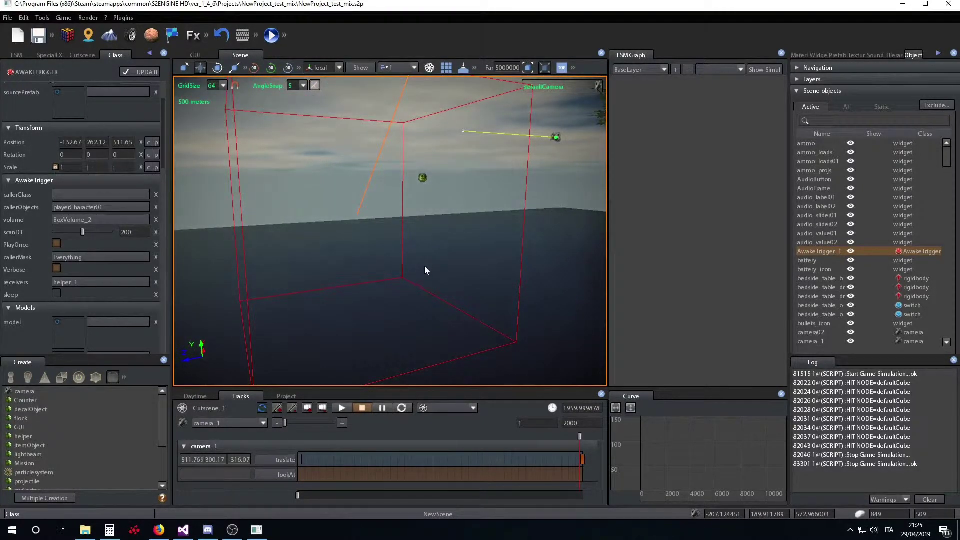
{"action": "key", "text": "F5"}
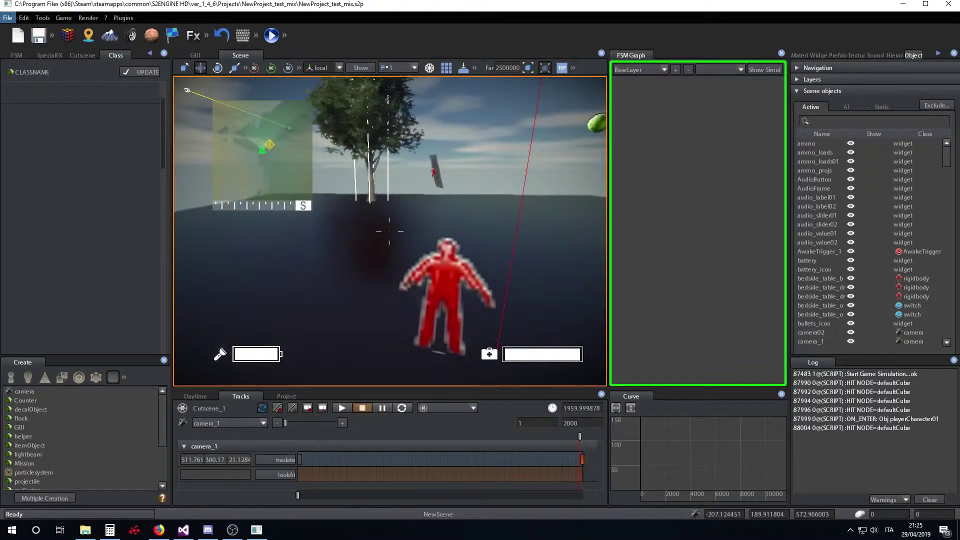
{"action": "key", "text": "Escape"}
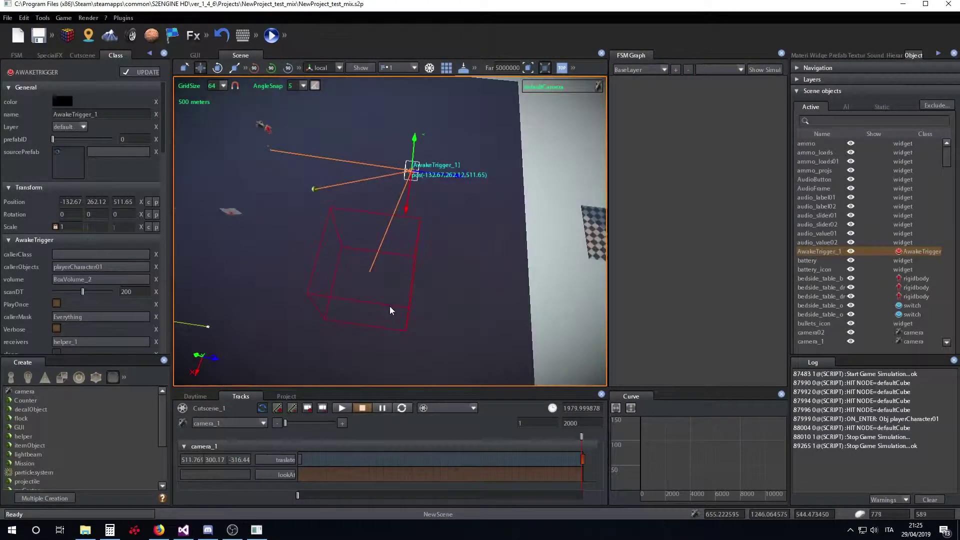
{"action": "left_click", "coordinate": [392, 310]}
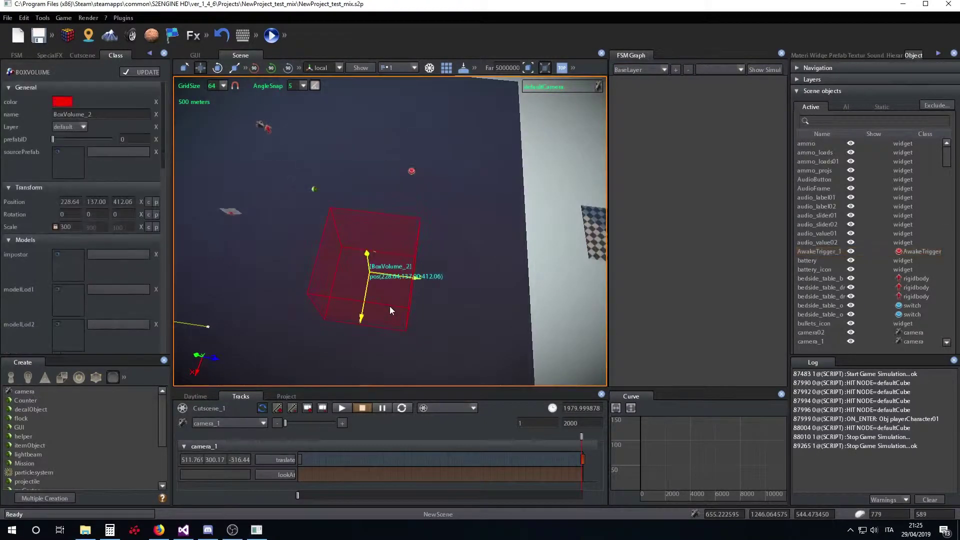
Unlock the box volume's scale lock, keeping Scale X at 300 after a mistaken 4000 entry
{"action": "double_click", "coordinate": [80, 225]}
{"action": "key", "text": "Return"}
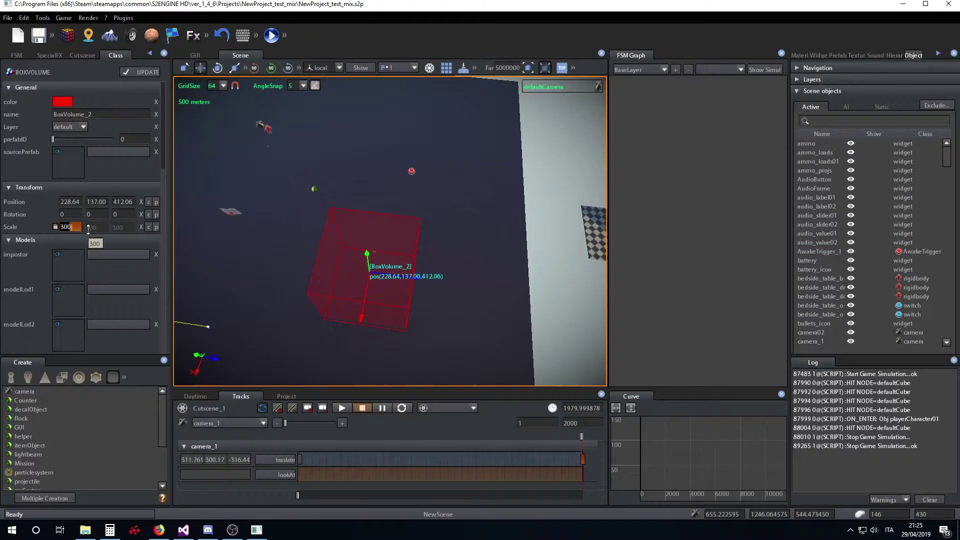
{"action": "left_click", "coordinate": [56, 227]}
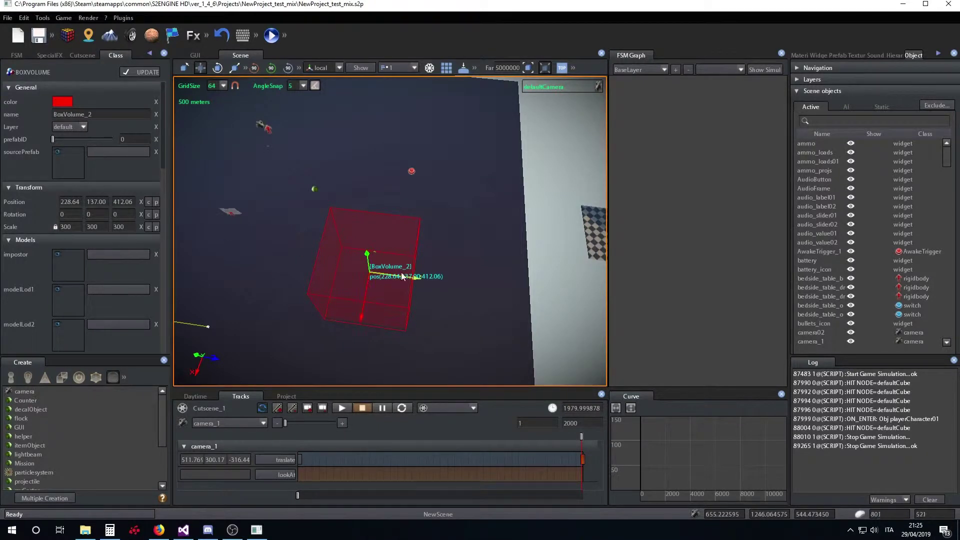
{"action": "scroll", "coordinate": [408, 296], "scroll_direction": "up", "scroll_amount": 2}
{"action": "scroll", "coordinate": [419, 308], "scroll_direction": "up", "scroll_amount": 3}
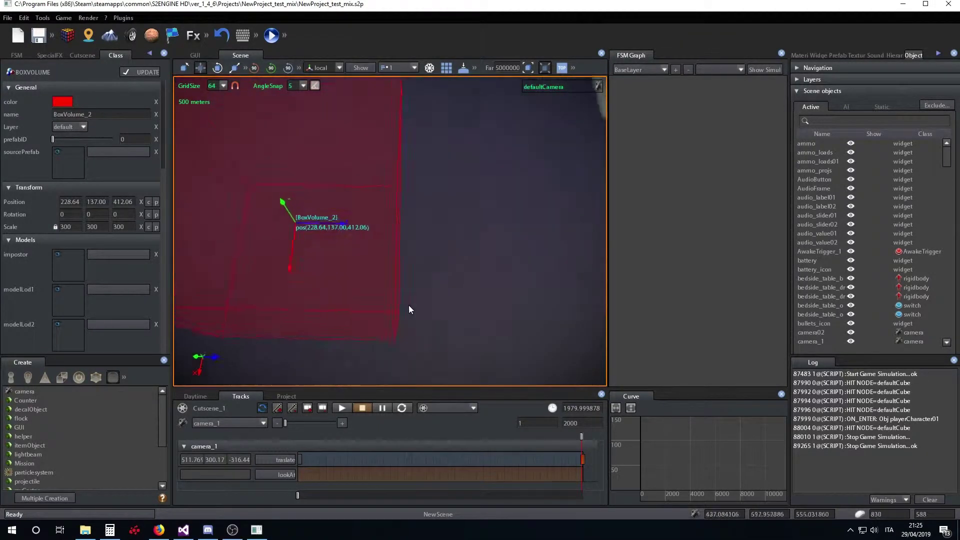
{"action": "scroll", "coordinate": [409, 305], "scroll_direction": "up", "scroll_amount": 2}
{"action": "scroll", "coordinate": [408, 295], "scroll_direction": "down", "scroll_amount": 3}
{"action": "scroll", "coordinate": [417, 282], "scroll_direction": "down", "scroll_amount": 2}
{"action": "scroll", "coordinate": [425, 282], "scroll_direction": "down", "scroll_amount": 2}
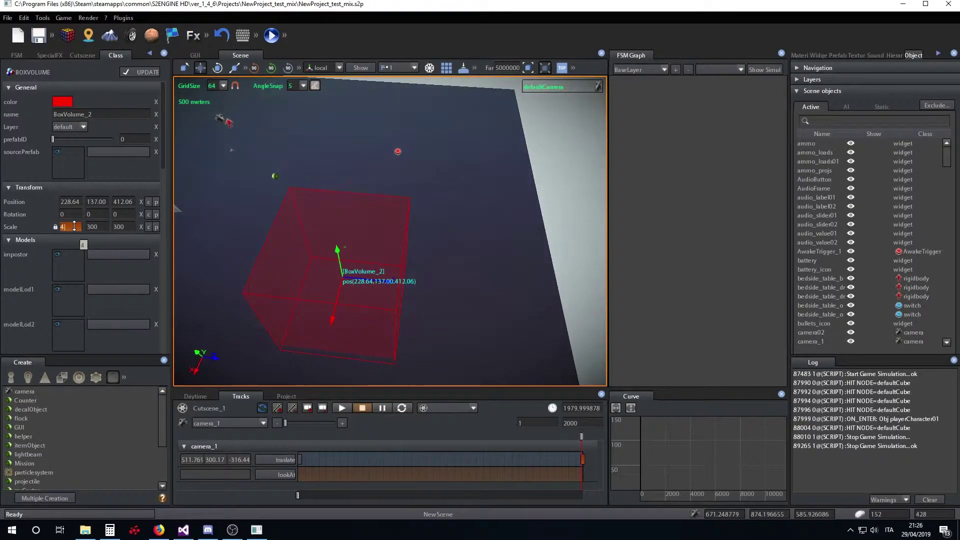
{"action": "type", "text": "000"}
{"action": "key", "text": "Return"}
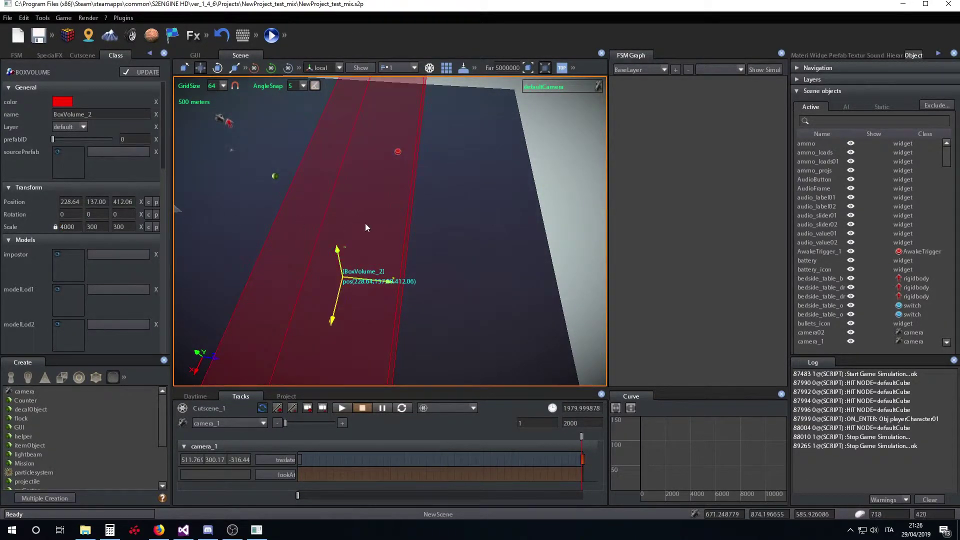
{"action": "left_click", "coordinate": [75, 225]}
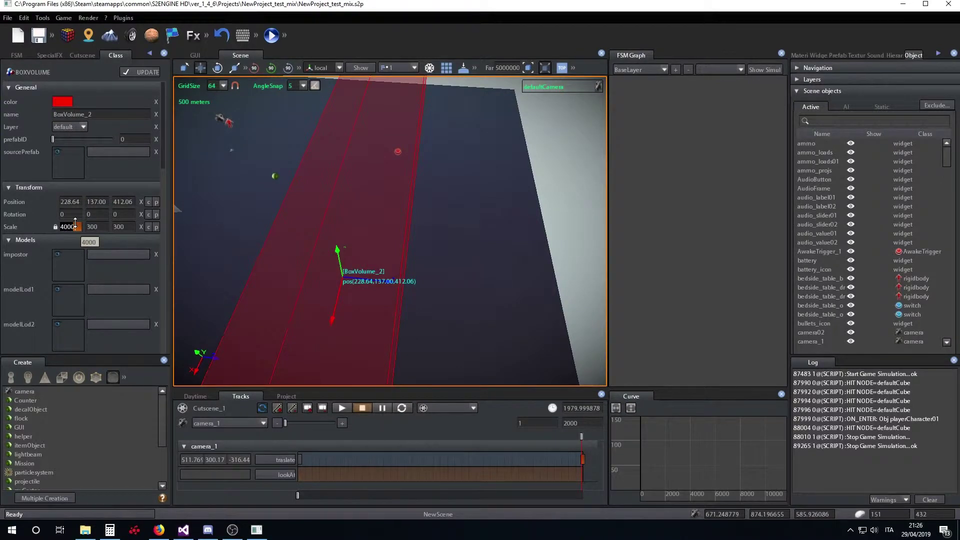
{"action": "type", "text": "300"}
{"action": "key", "text": "Return"}
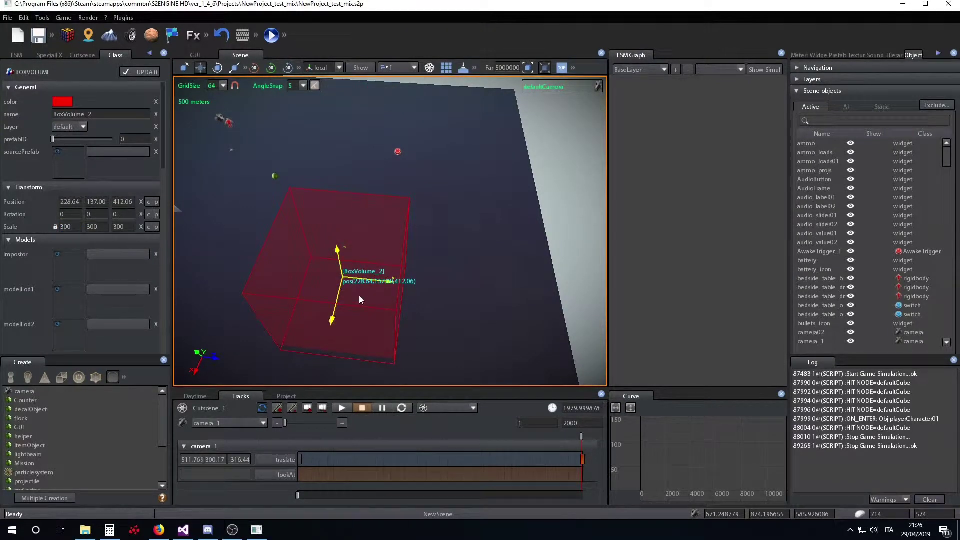
Set the box volume's Scale Z to 600 and start a test play walking toward the tree
{"action": "left_click", "coordinate": [125, 227]}
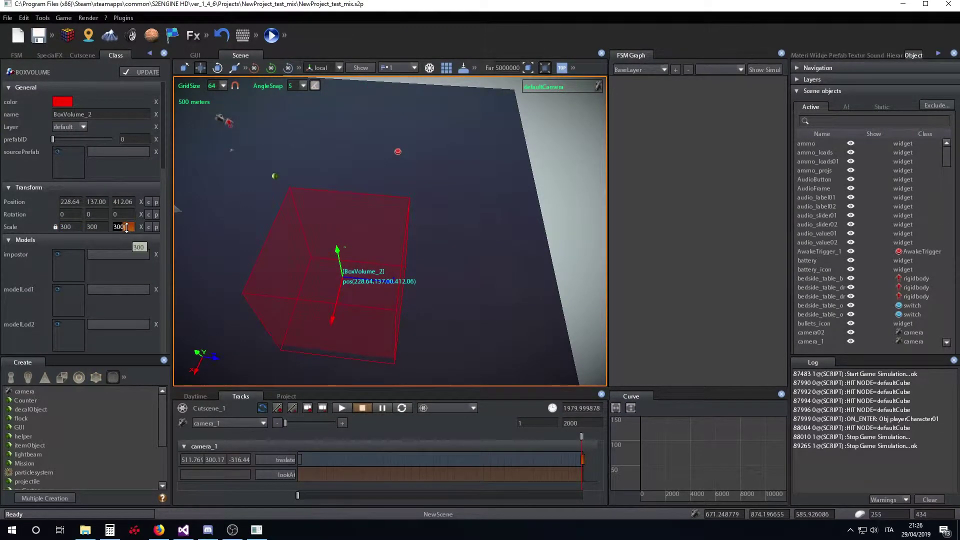
{"action": "type", "text": "4"}
{"action": "key", "text": "BackSpace"}
{"action": "type", "text": "600"}
{"action": "key", "text": "Return"}
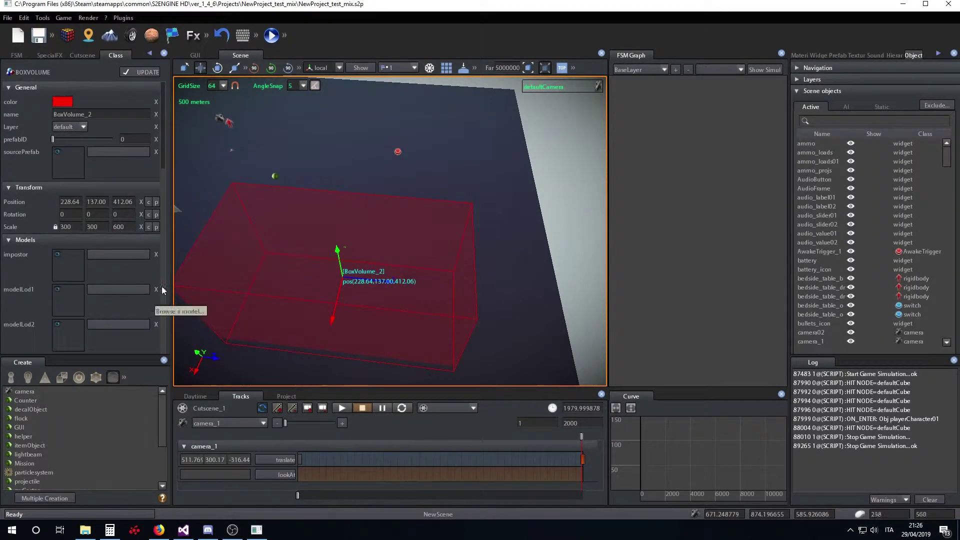
{"action": "scroll", "coordinate": [287, 267], "scroll_direction": "up", "scroll_amount": 5}
{"action": "scroll", "coordinate": [266, 250], "scroll_direction": "up", "scroll_amount": 5}
{"action": "scroll", "coordinate": [350, 260], "scroll_direction": "up", "scroll_amount": 3}
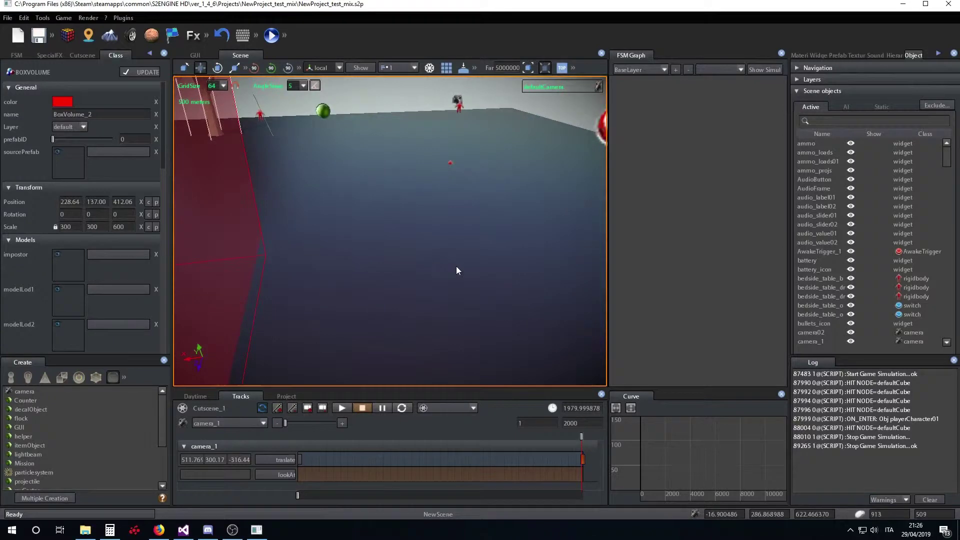
{"action": "scroll", "coordinate": [456, 270], "scroll_direction": "down", "scroll_amount": 5}
{"action": "scroll", "coordinate": [345, 254], "scroll_direction": "down", "scroll_amount": 3}
{"action": "key", "text": "F5"}
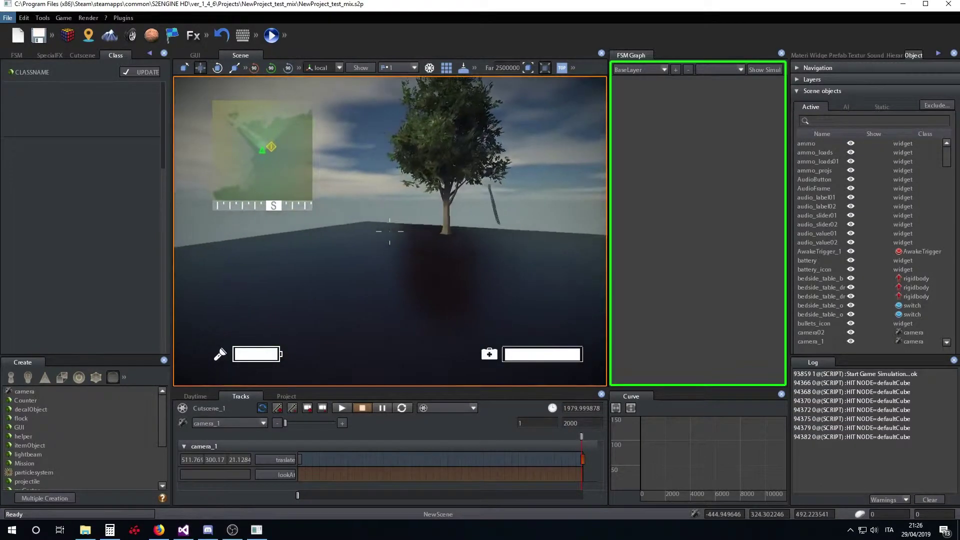
{"action": "key", "text": "w"}
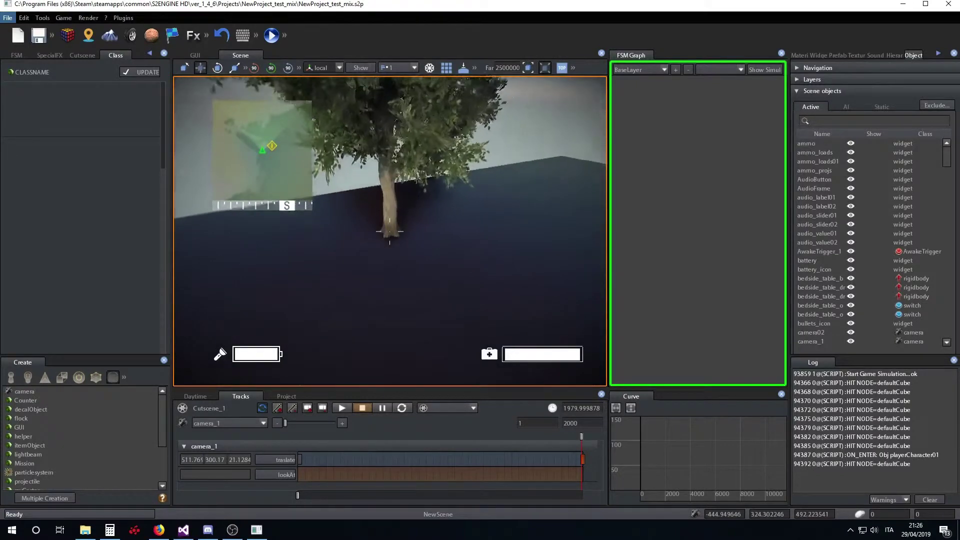
Turn the player around, end the test play, and orbit back to the box volume
{"action": "key", "text": "s"}
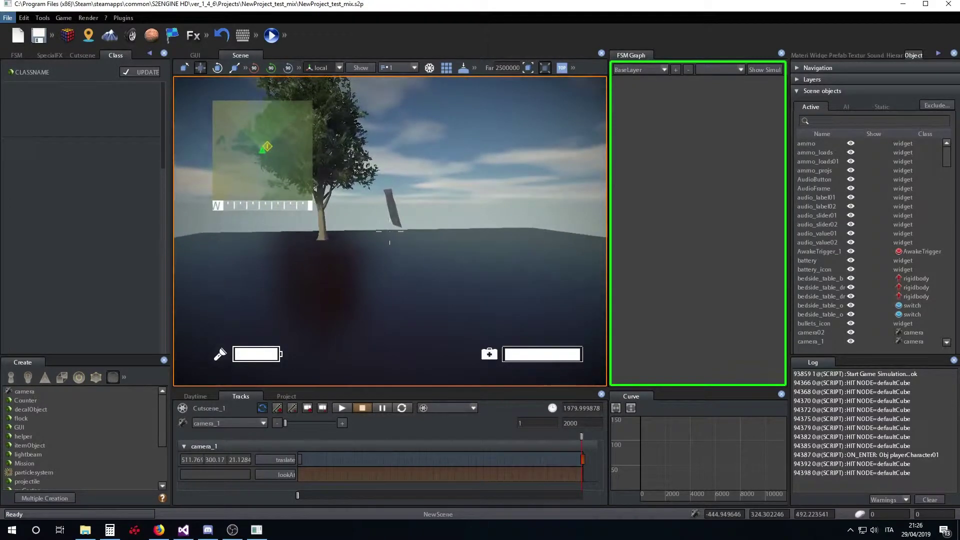
{"action": "key", "text": "Escape"}
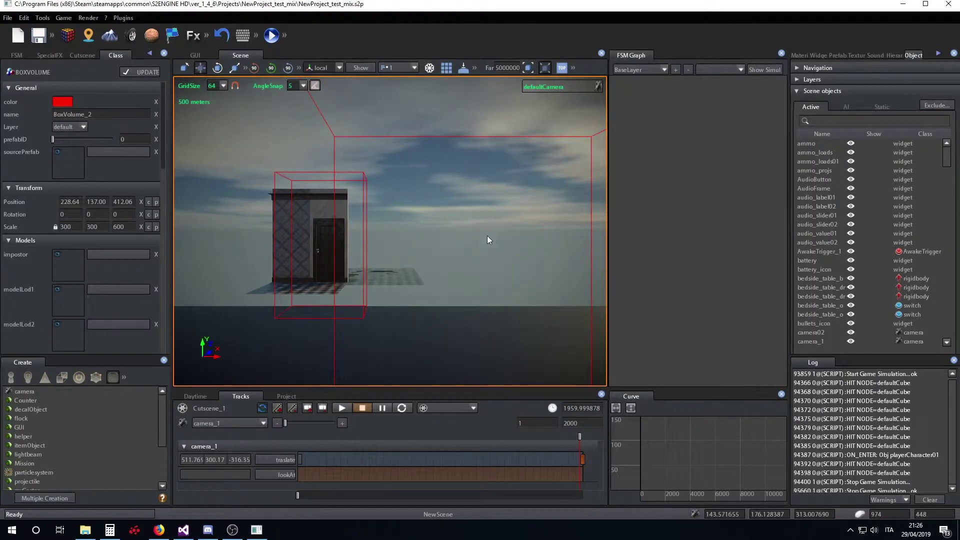
{"action": "mouse_move", "coordinate": [501, 230]}
{"action": "middle_mouse_down"}
{"action": "mouse_move", "coordinate": [454, 274]}
{"action": "mouse_move", "coordinate": [329, 241]}
{"action": "mouse_move", "coordinate": [458, 255]}
{"action": "mouse_move", "coordinate": [344, 245]}
{"action": "mouse_move", "coordinate": [401, 249]}
{"action": "middle_mouse_up"}
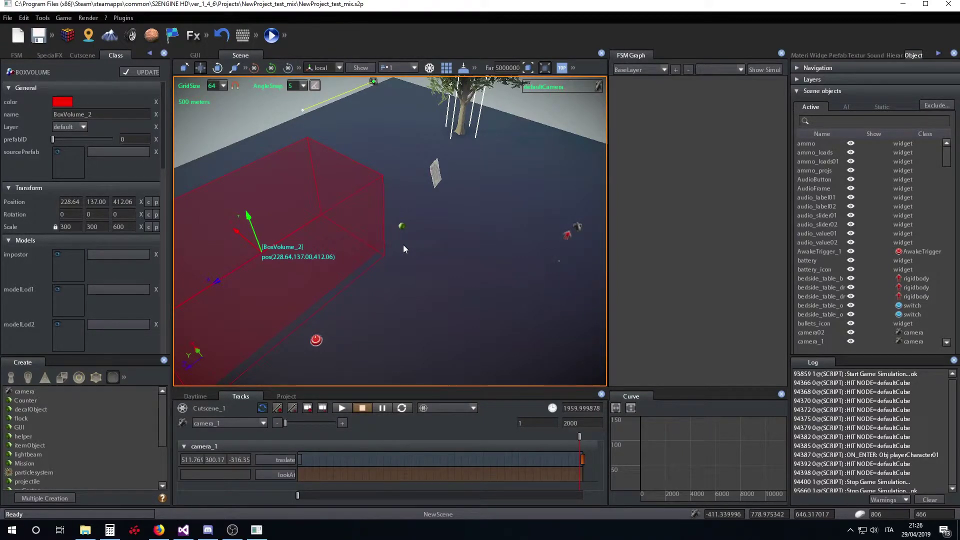
{"action": "left_click", "coordinate": [319, 343]}
Scrub Cutscene_1 to 2000 and show playerCharacter01's FSM graph with LOCK_POS events listed
{"action": "mouse_move", "coordinate": [319, 343]}
{"action": "right_mouse_down"}
{"action": "mouse_move", "coordinate": [451, 279]}
{"action": "mouse_move", "coordinate": [418, 283]}
{"action": "right_mouse_up"}
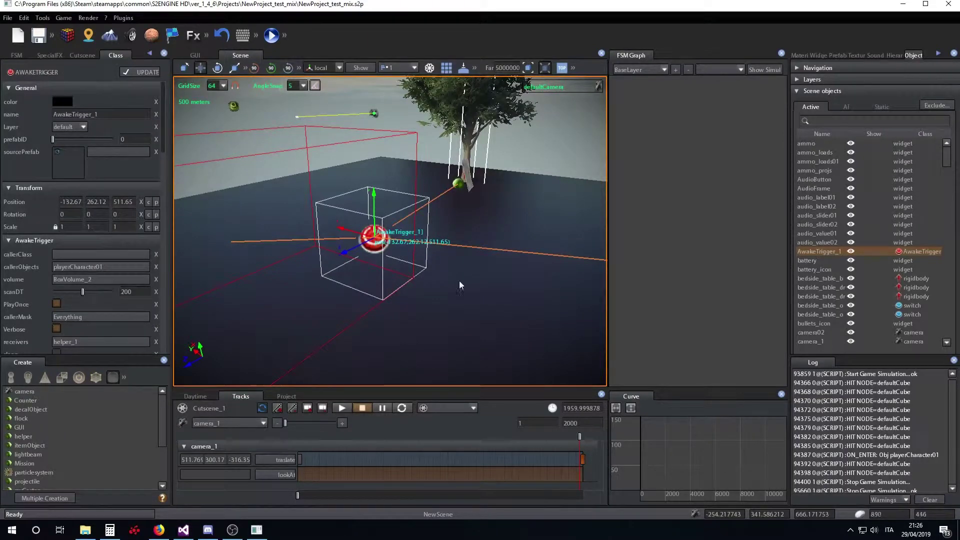
{"action": "left_click_drag", "start_coordinate": [582, 437], "coordinate": [590, 437]}
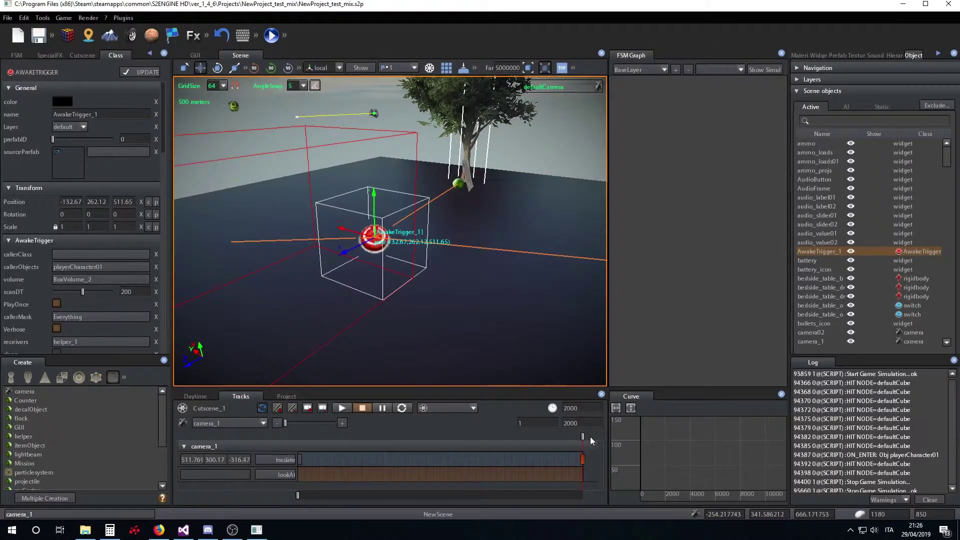
{"action": "right_click_drag", "start_coordinate": [481, 282], "coordinate": [415, 250]}
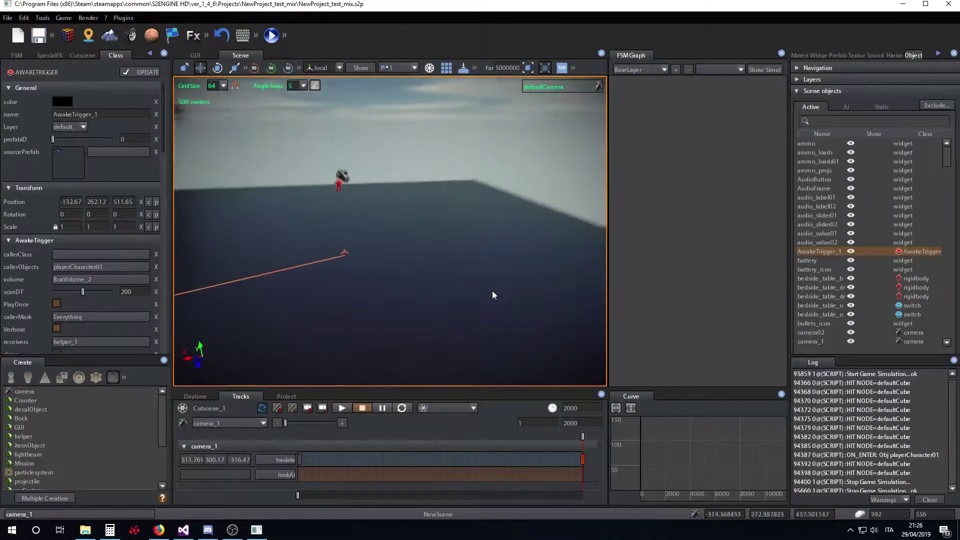
{"action": "left_click", "coordinate": [415, 250]}
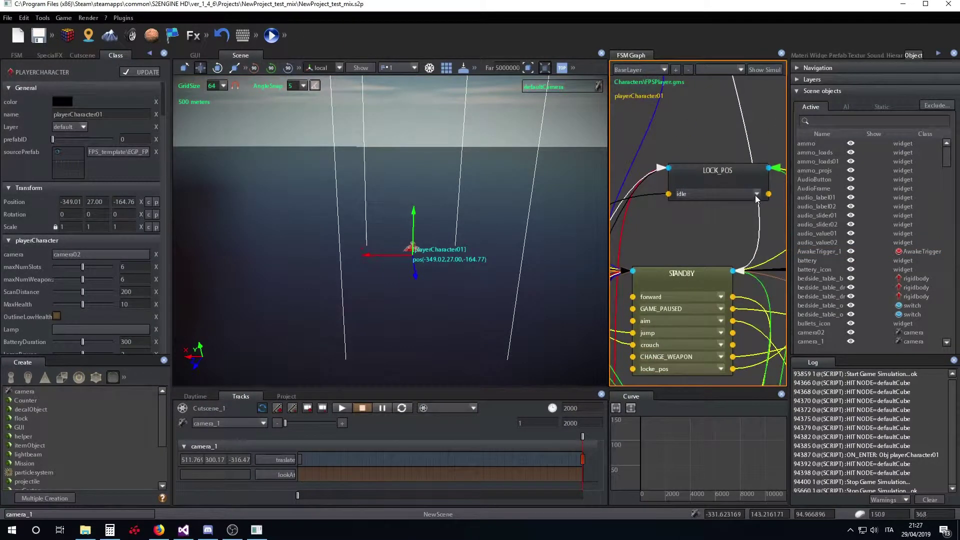
{"action": "left_click", "coordinate": [756, 195]}
{"action": "scroll", "coordinate": [755, 212], "scroll_direction": "down", "scroll_amount": 1}
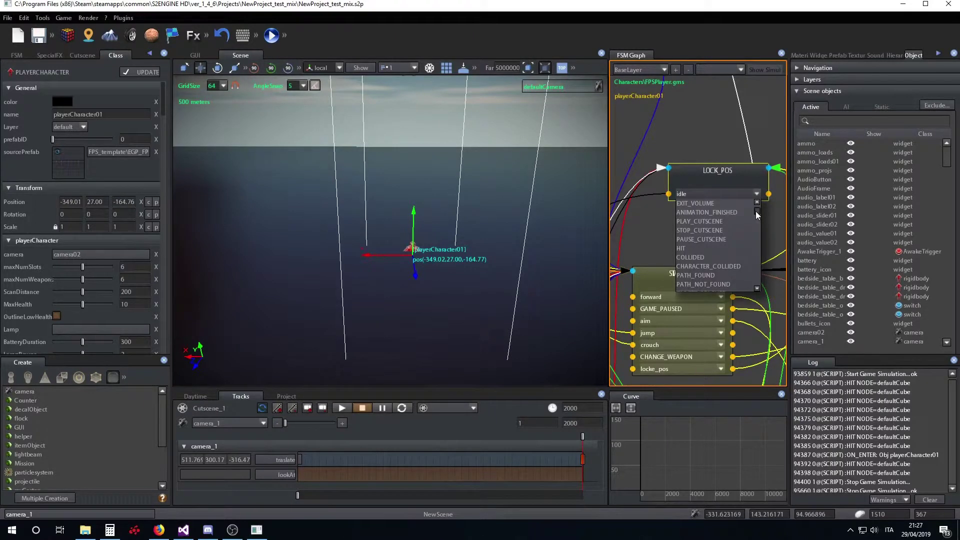
{"action": "mouse_move", "coordinate": [757, 212]}
{"action": "left_mouse_down"}
{"action": "mouse_move", "coordinate": [766, 287]}
{"action": "mouse_move", "coordinate": [761, 205]}
{"action": "left_mouse_up"}
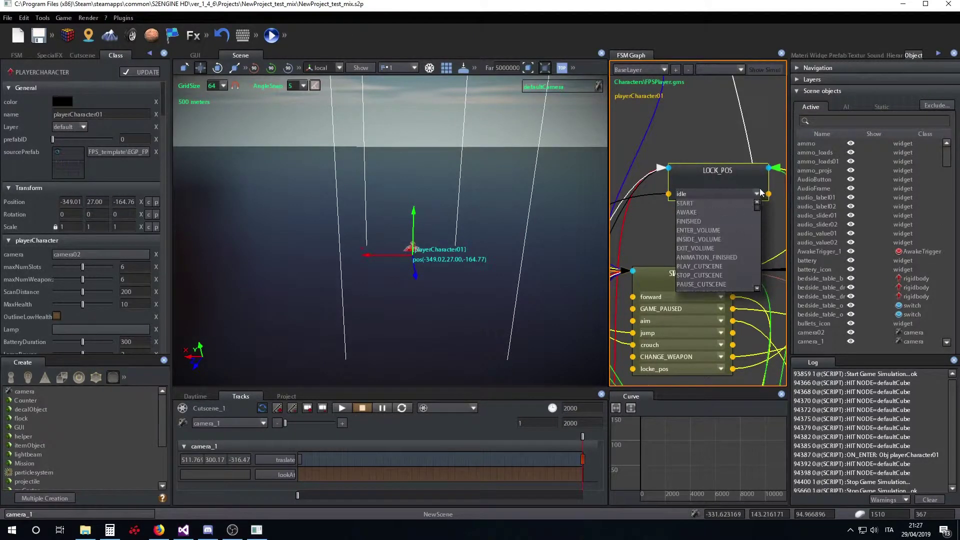
{"action": "left_click", "coordinate": [727, 174]}
{"action": "mouse_move", "coordinate": [354, 200]}
{"action": "right_mouse_down"}
{"action": "mouse_move", "coordinate": [421, 209]}
{"action": "mouse_move", "coordinate": [341, 206]}
{"action": "mouse_move", "coordinate": [355, 225]}
{"action": "right_mouse_up"}
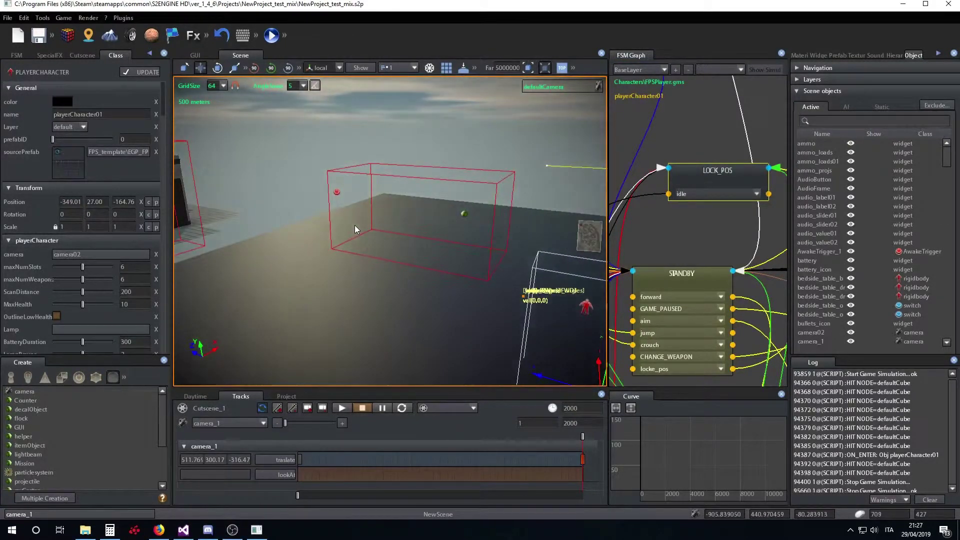